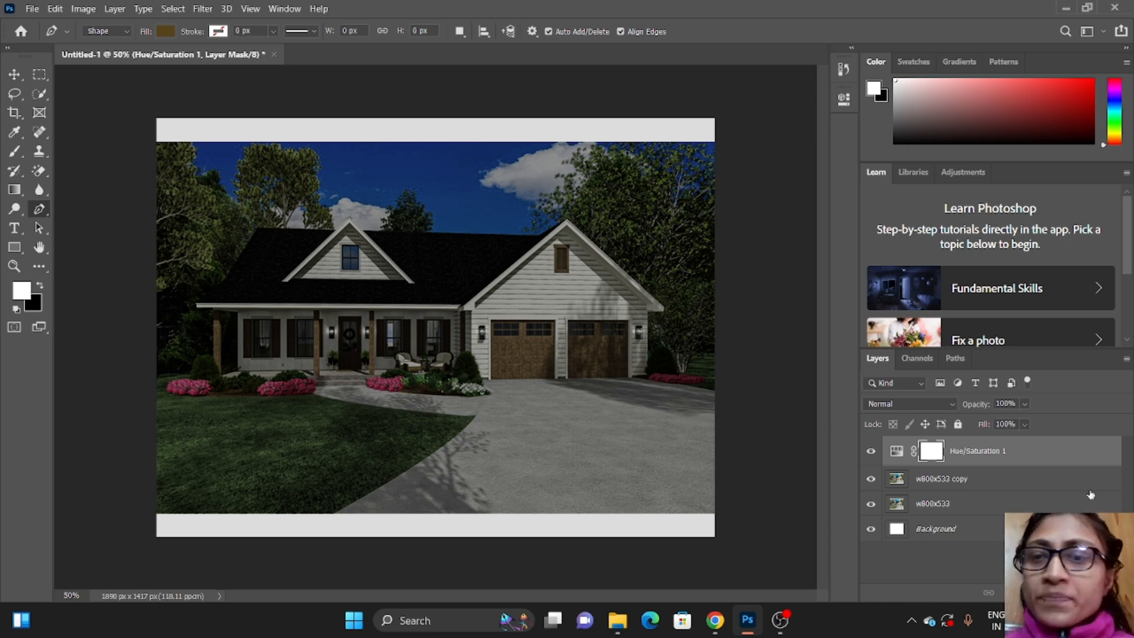
# Step: Raise the computer's display brightness to about a quarter of its range
pyautogui.click(1040, 620)
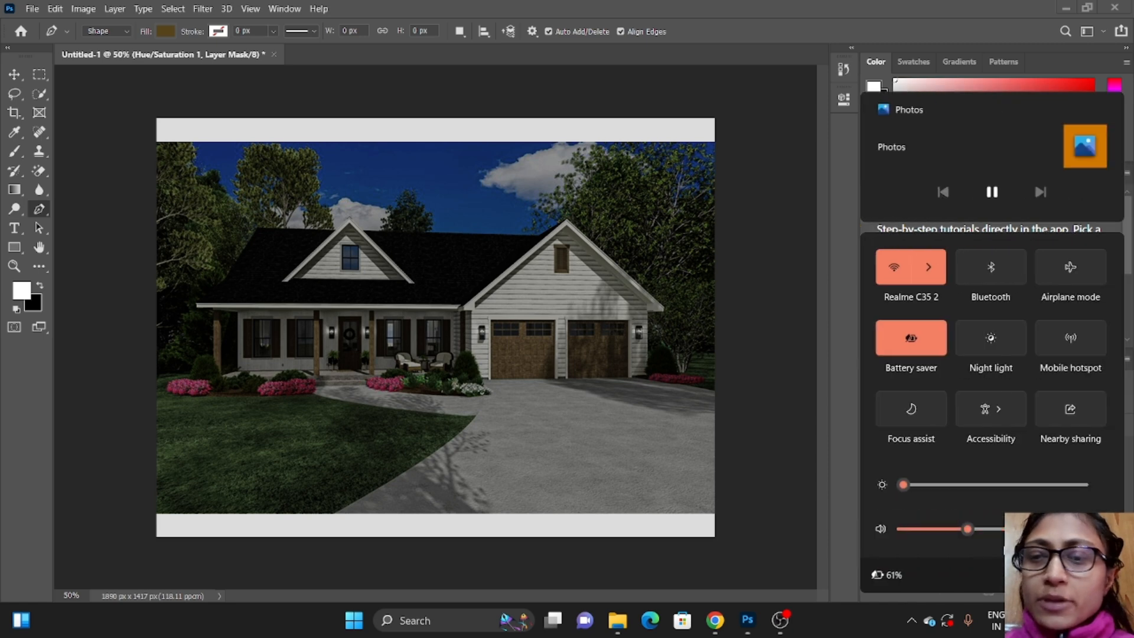
pyautogui.click(904, 487)
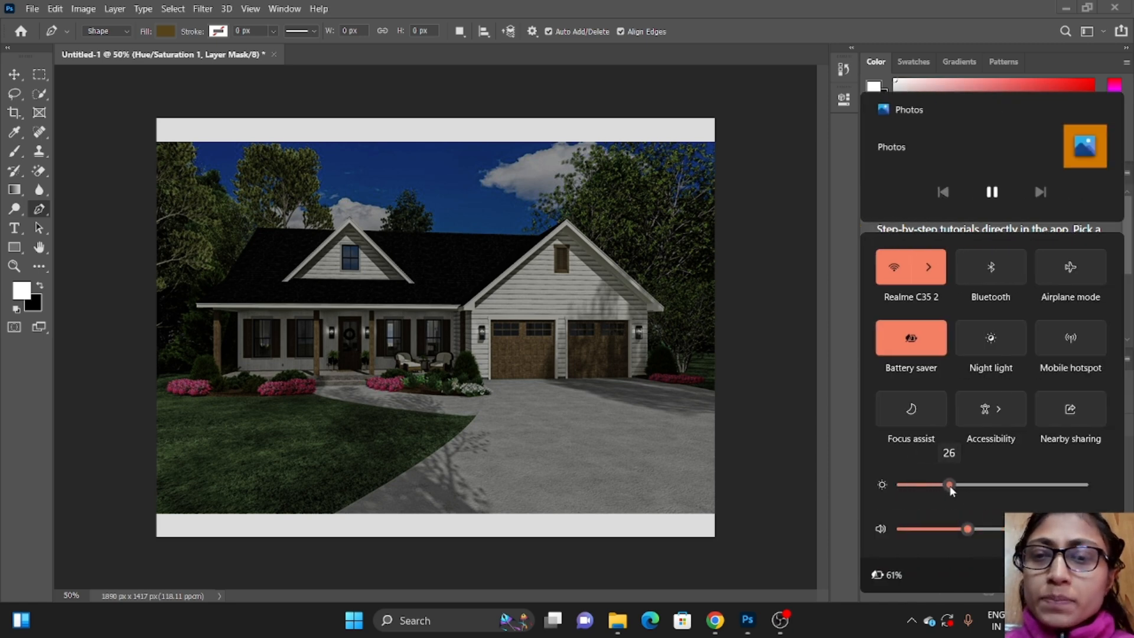
pyautogui.moveTo(950, 487); pyautogui.dragTo(964, 488)
pyautogui.click(635, 412)
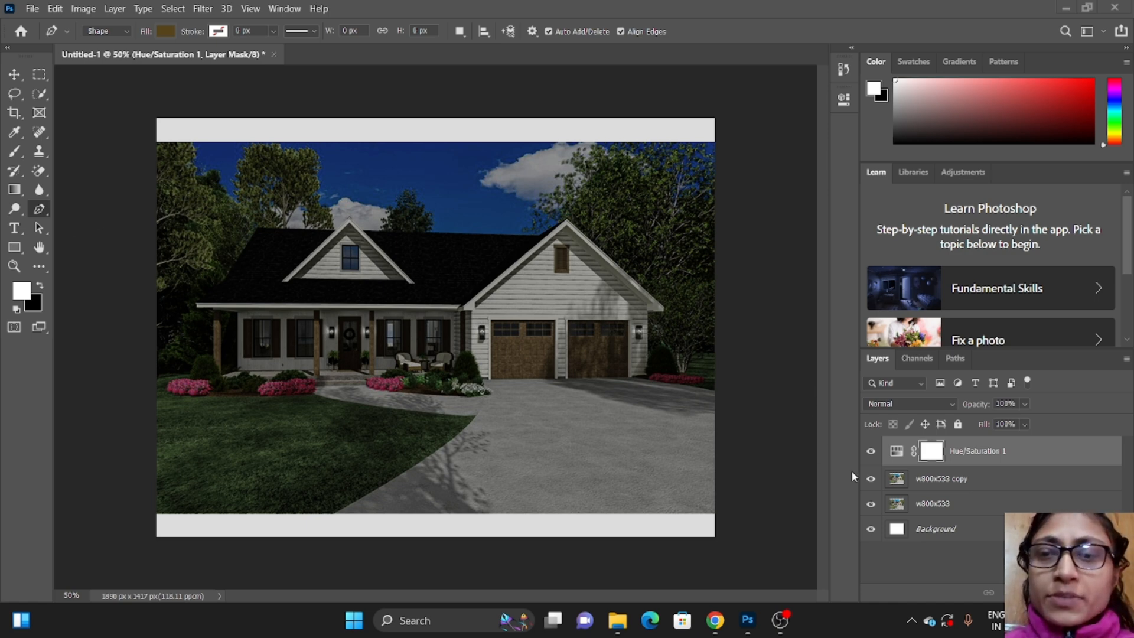
pyautogui.press('super+a')
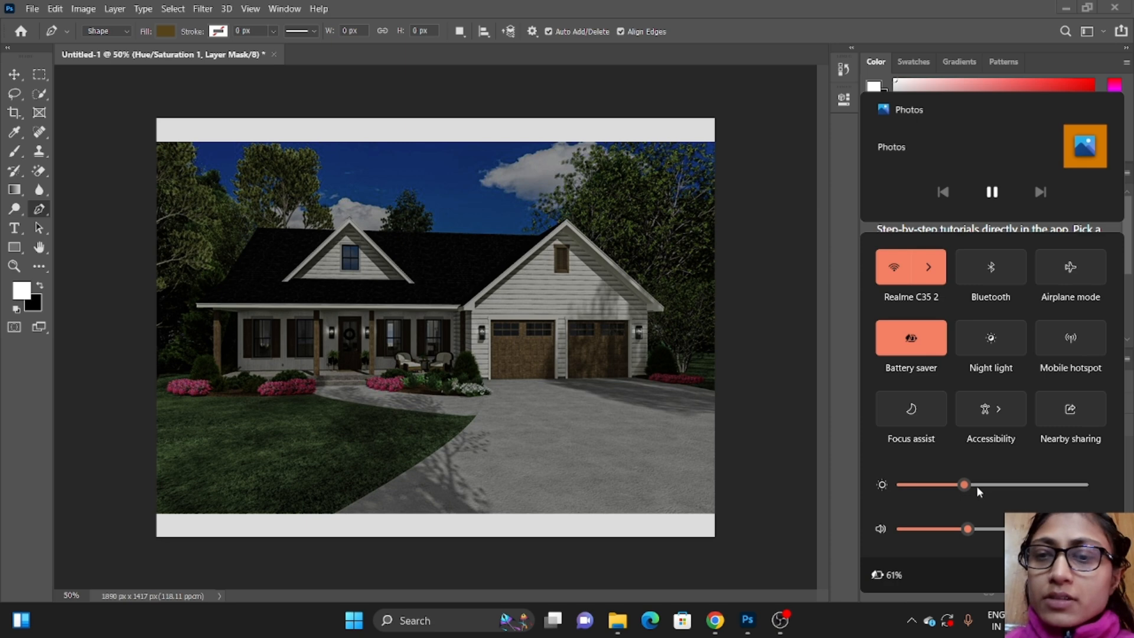
pyautogui.moveTo(966, 484); pyautogui.dragTo(945, 484)
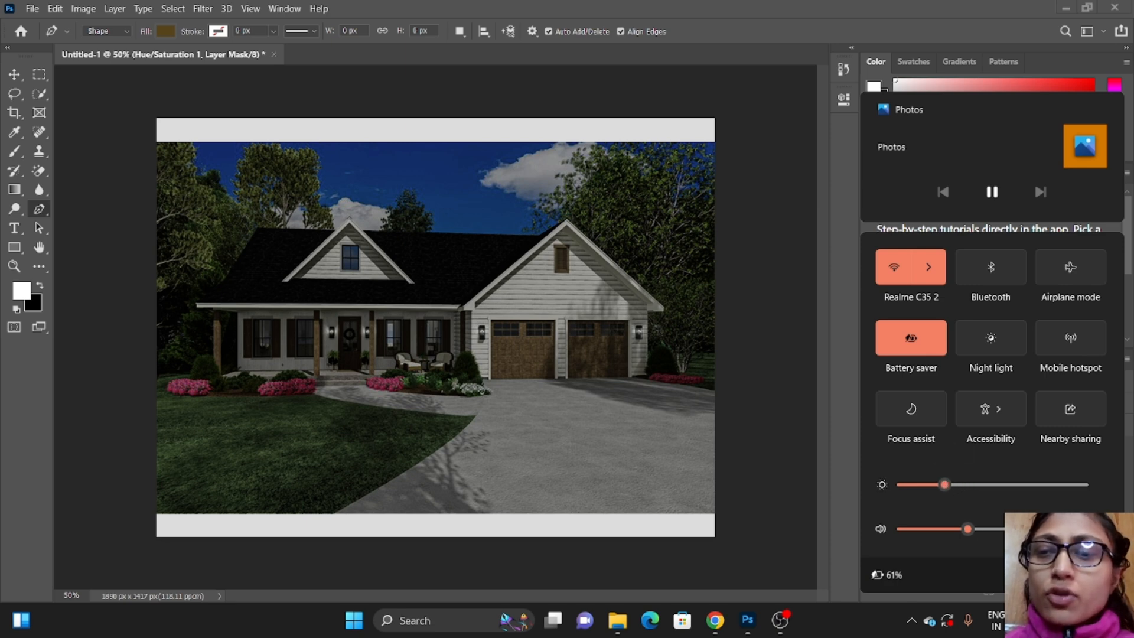
pyautogui.press('super+a')
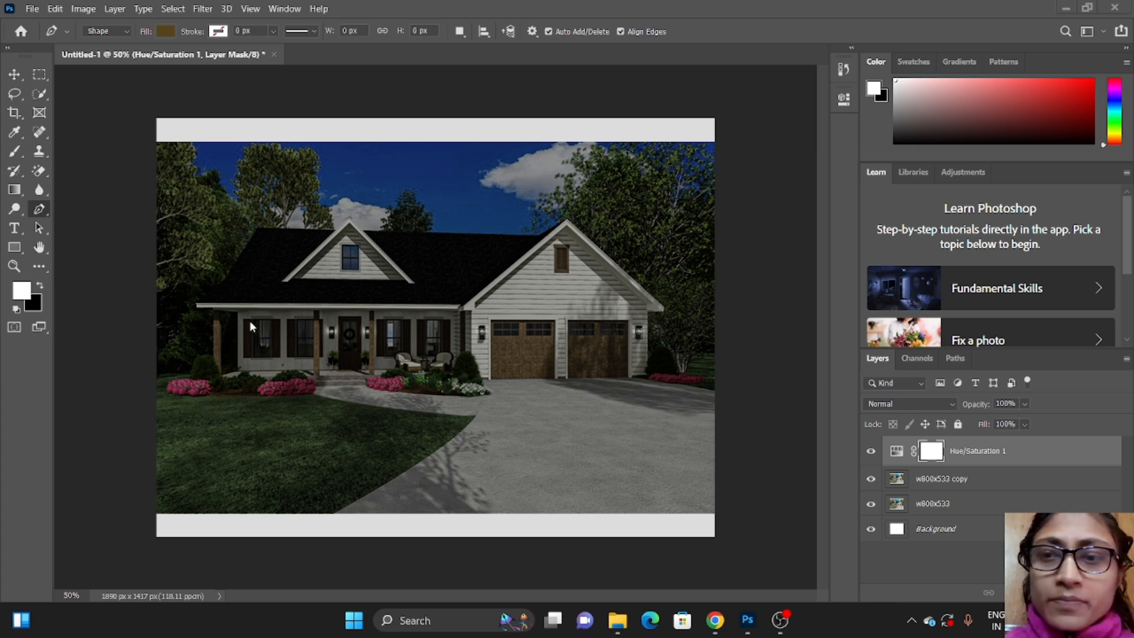
# Step: Above the Hue/Saturation 1 layer, draw a four-sided Pen shape about 83 by 126 px over the leftmost porch window
pyautogui.click(962, 480)
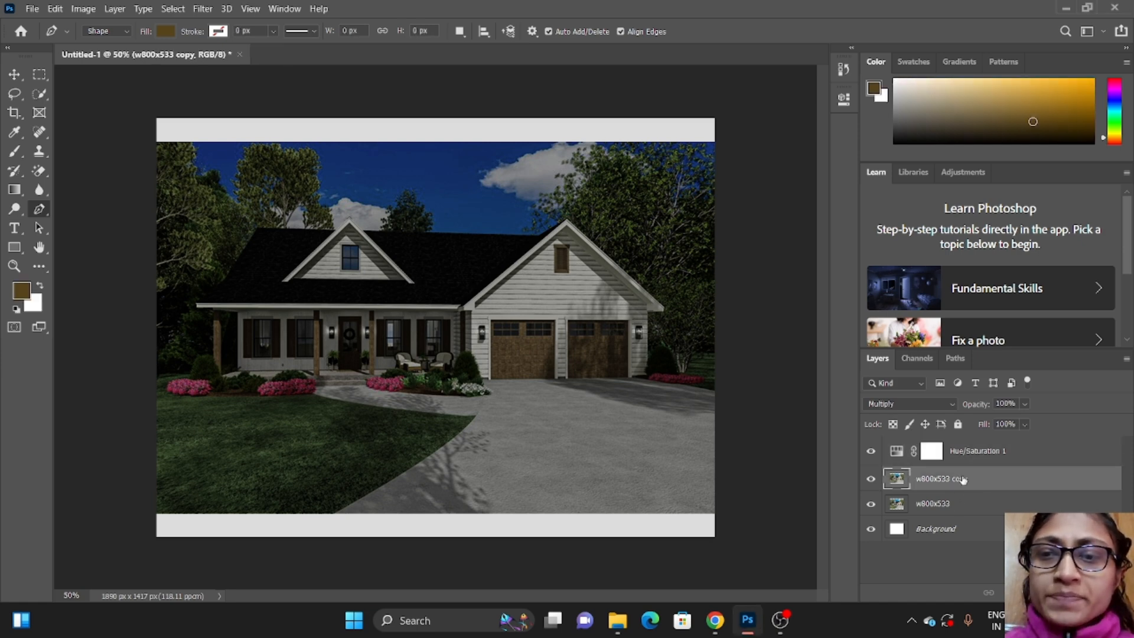
pyautogui.click(964, 453)
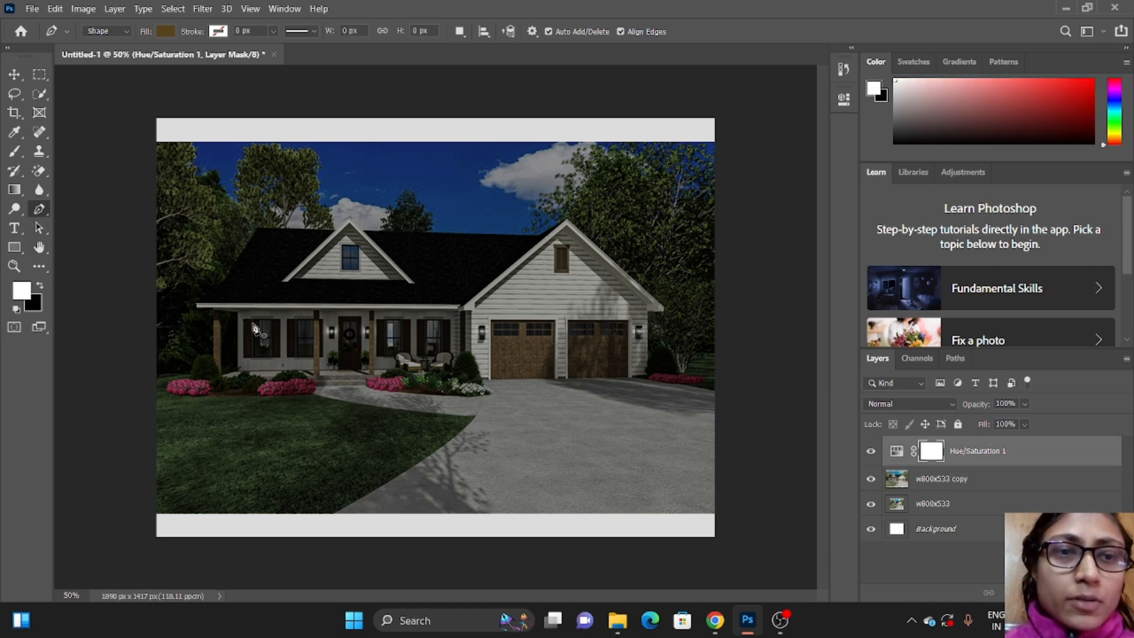
pyautogui.hotkey('ctrl', '1')
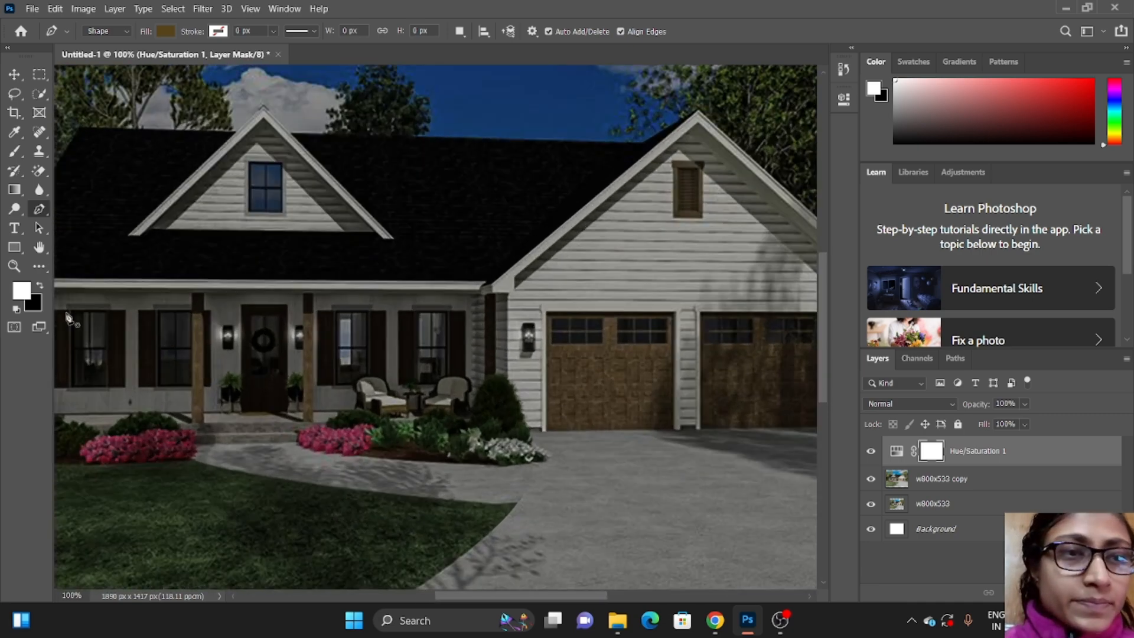
pyautogui.click(64, 313)
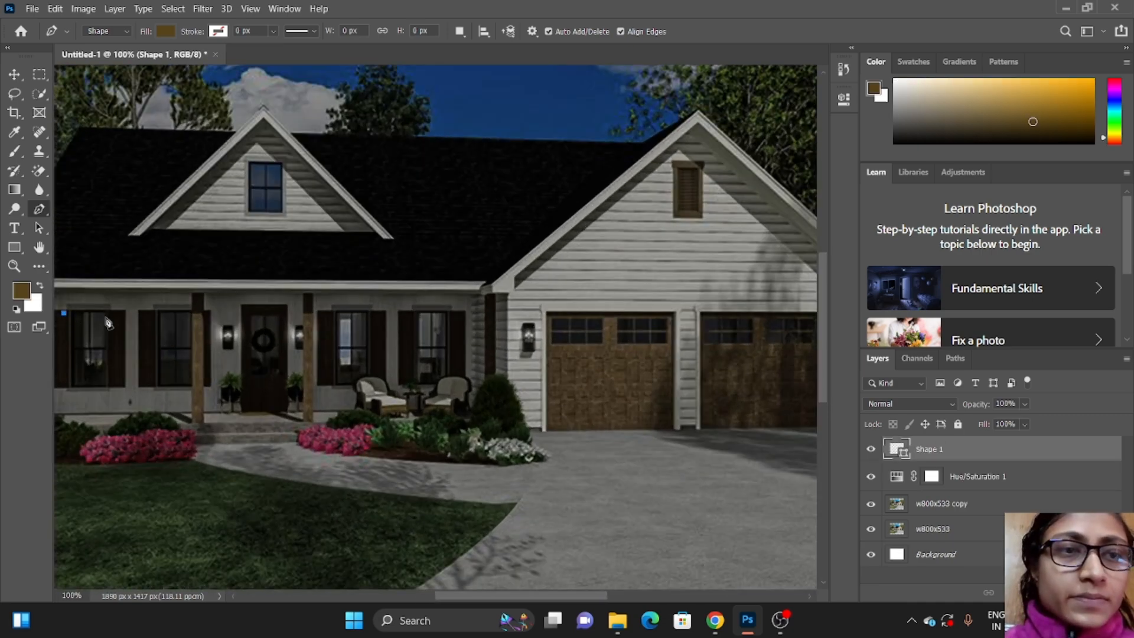
pyautogui.click(111, 313)
pyautogui.moveTo(111, 336); pyautogui.dragTo(111, 357)
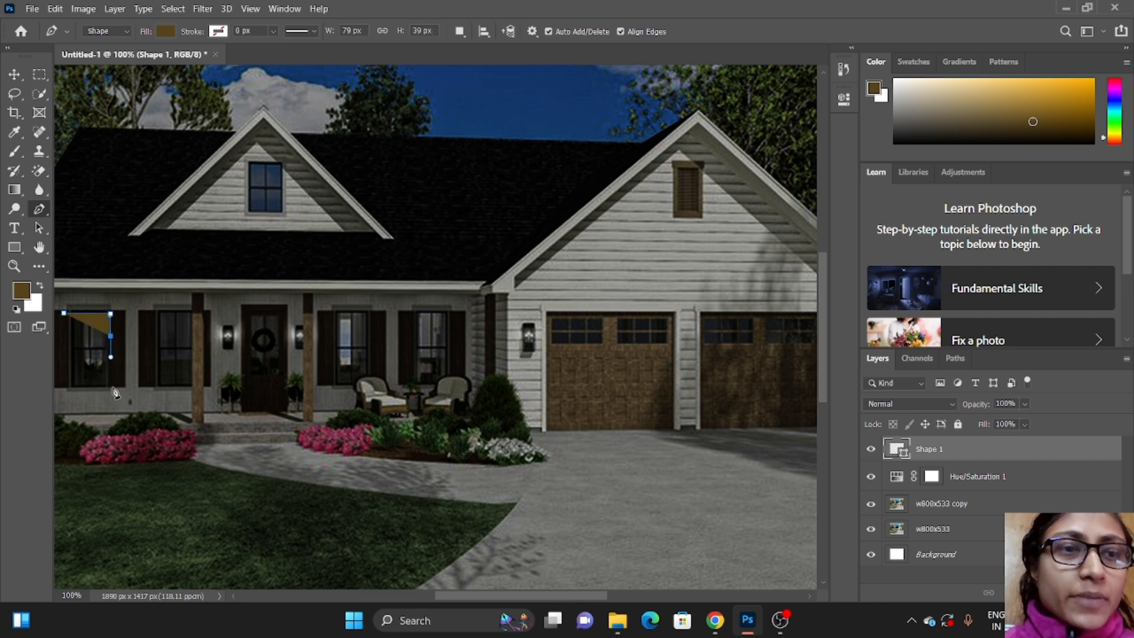
pyautogui.click(109, 387)
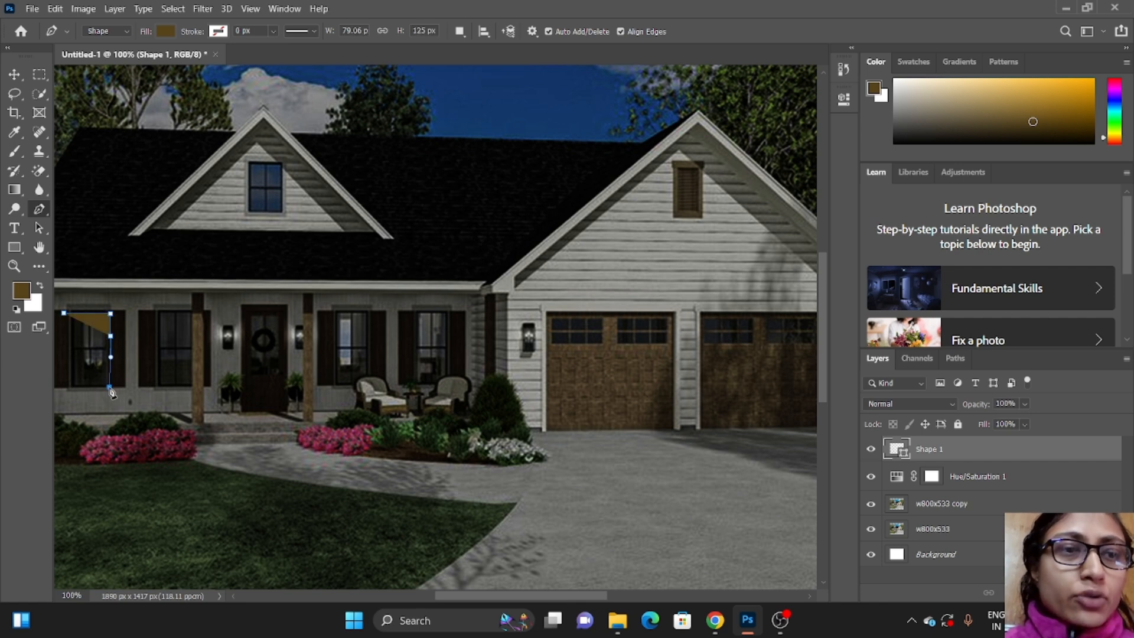
pyautogui.click(61, 387)
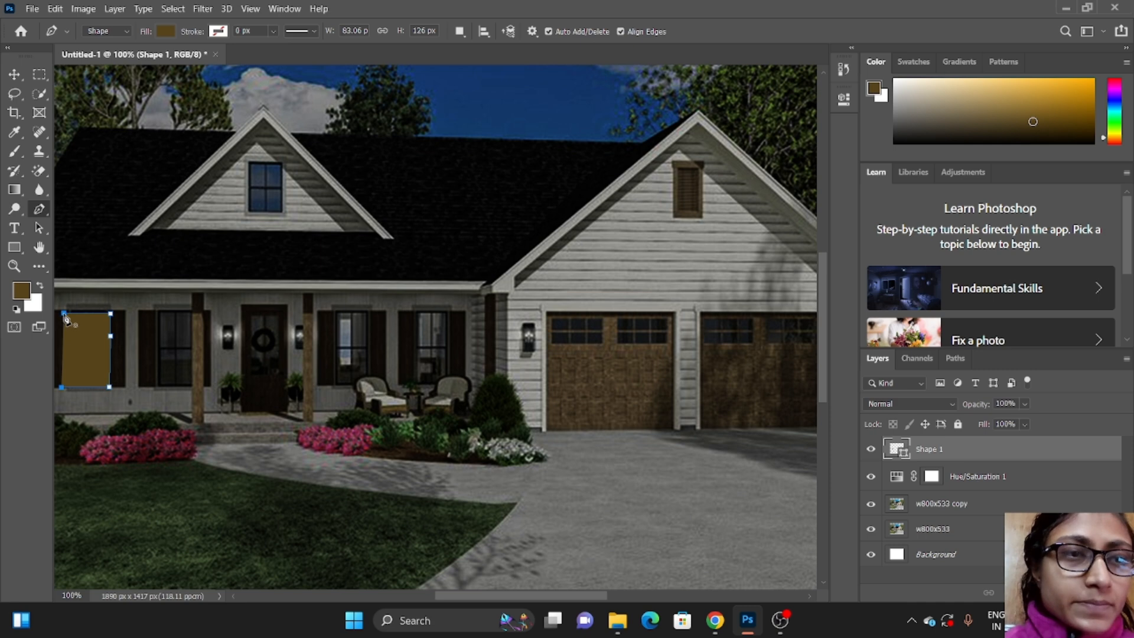
# Step: Change the window shape's fill to the golden orange among the recently used colors
pyautogui.click(162, 31)
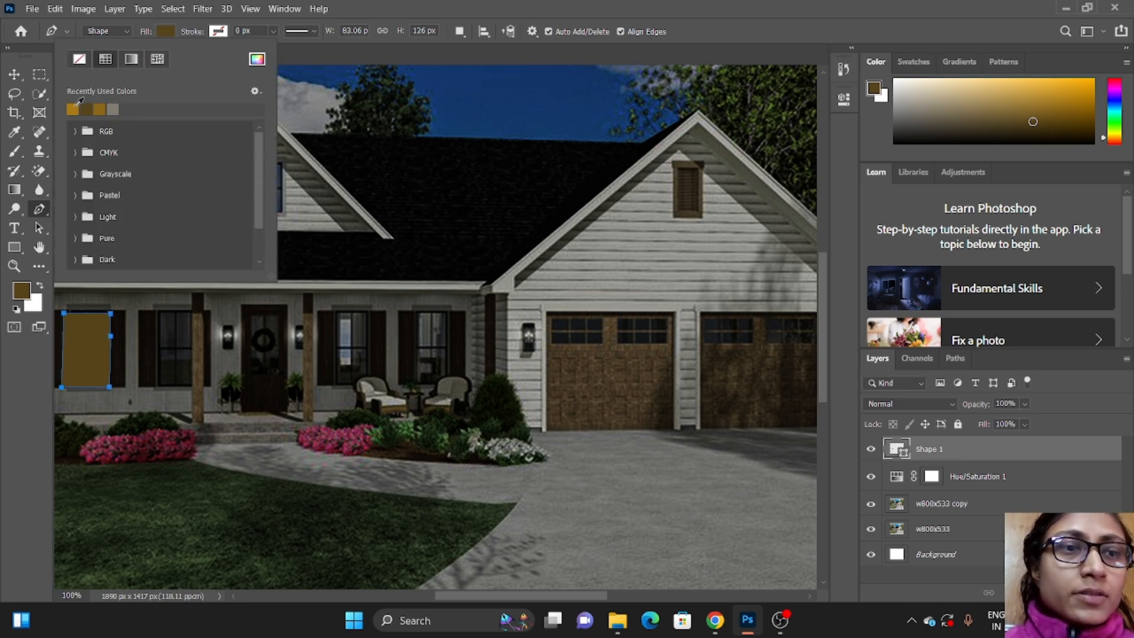
pyautogui.click(75, 107)
pyautogui.click(166, 31)
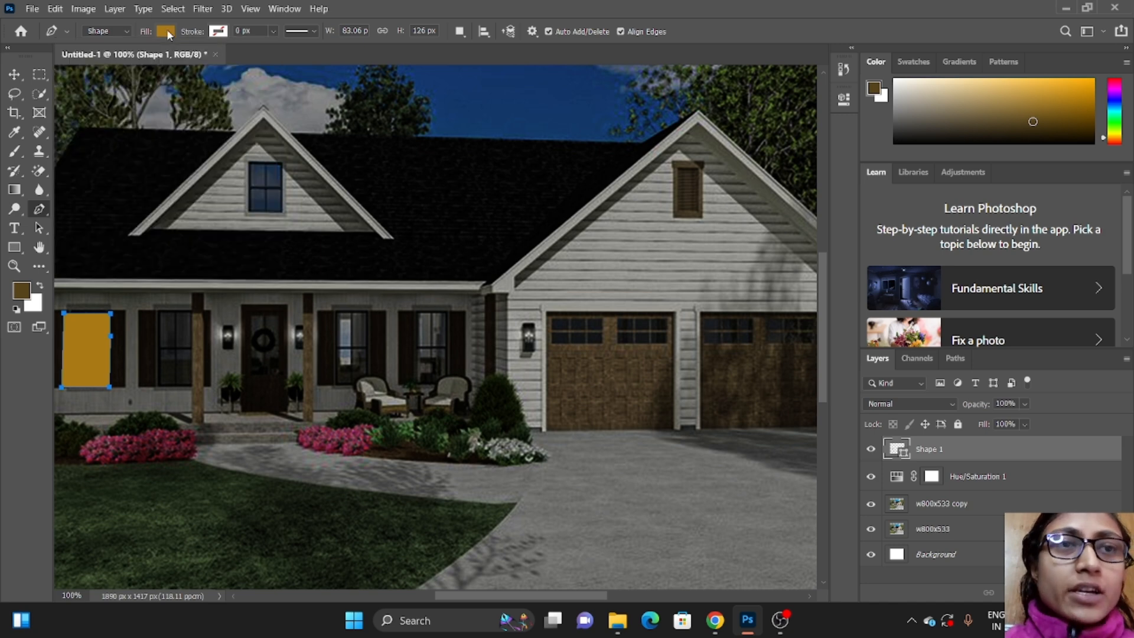
# Step: Draw a second golden four-sided Pen shape about 76 by 127 px over the second porch window from the left
pyautogui.click(157, 314)
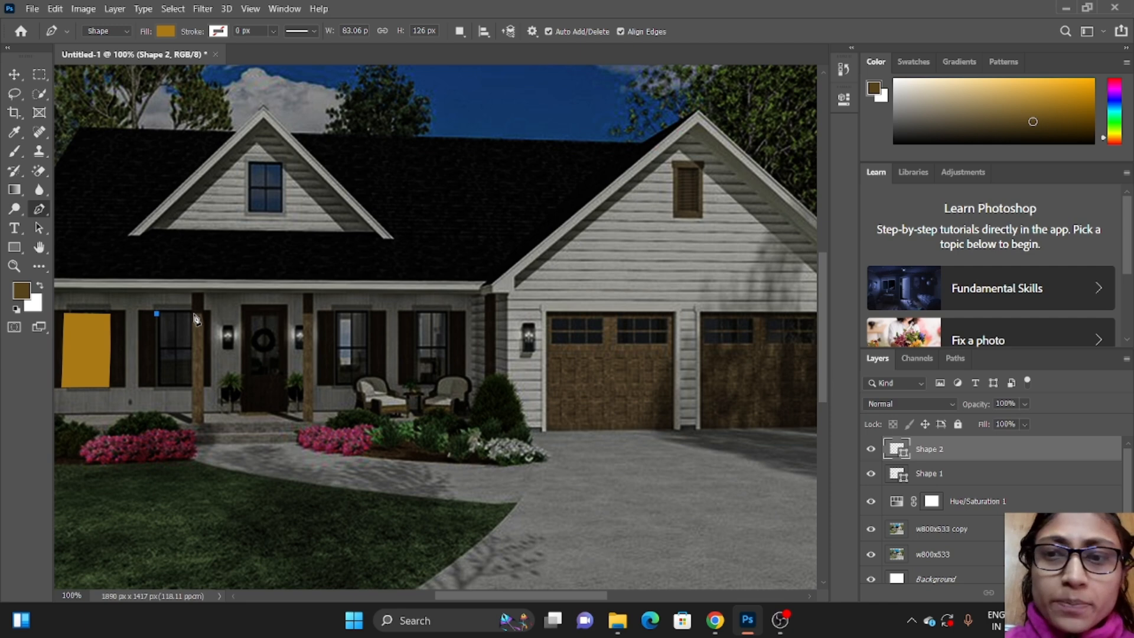
pyautogui.click(195, 313)
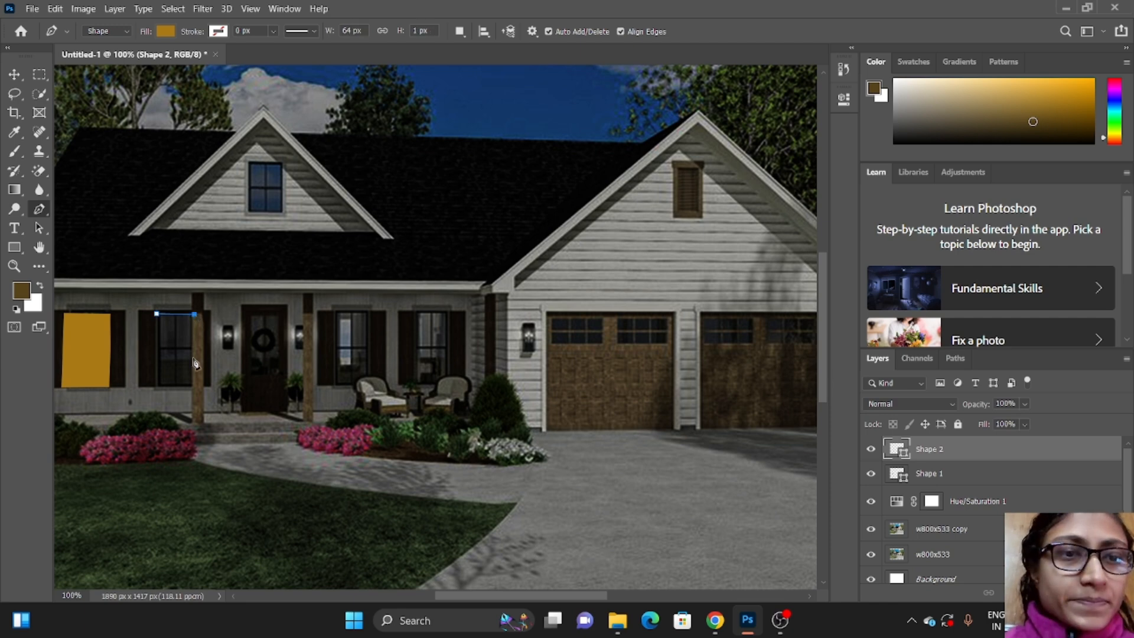
pyautogui.click(194, 387)
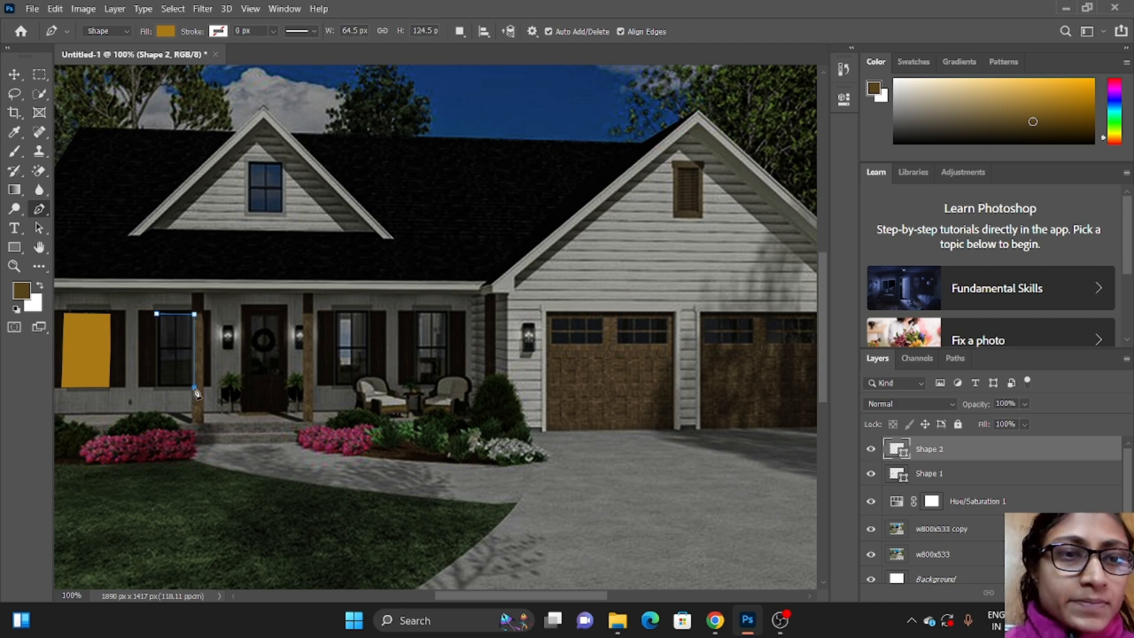
pyautogui.click(148, 387)
pyautogui.click(156, 313)
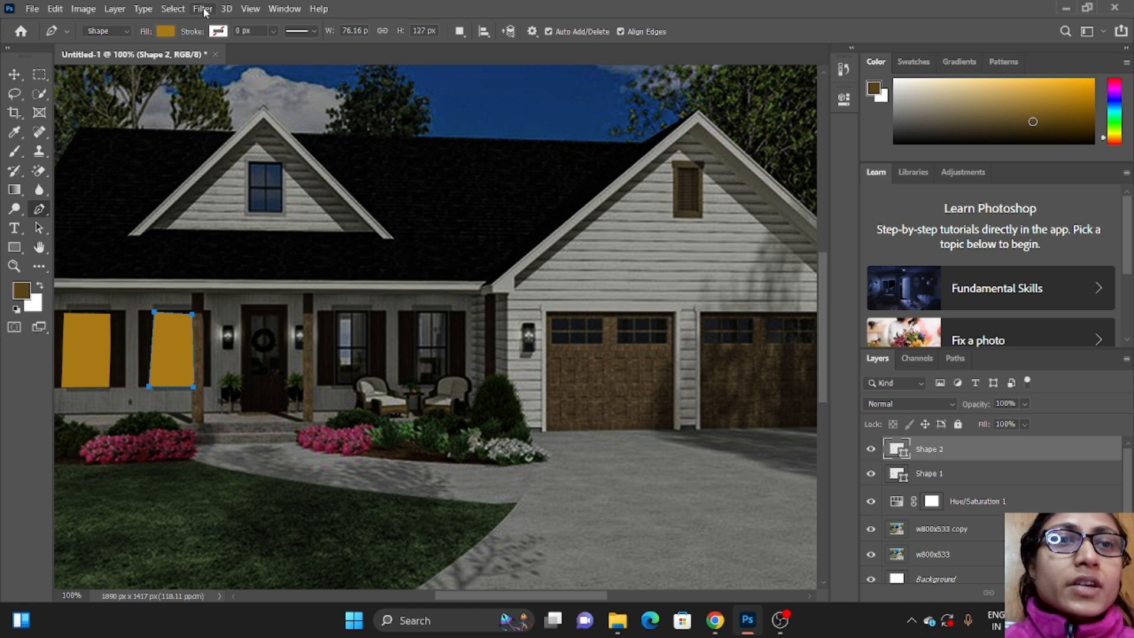
# Step: Convert the second window's shape to a smart object and apply a Gaussian Blur with a 9.6 px radius
pyautogui.click(203, 9)
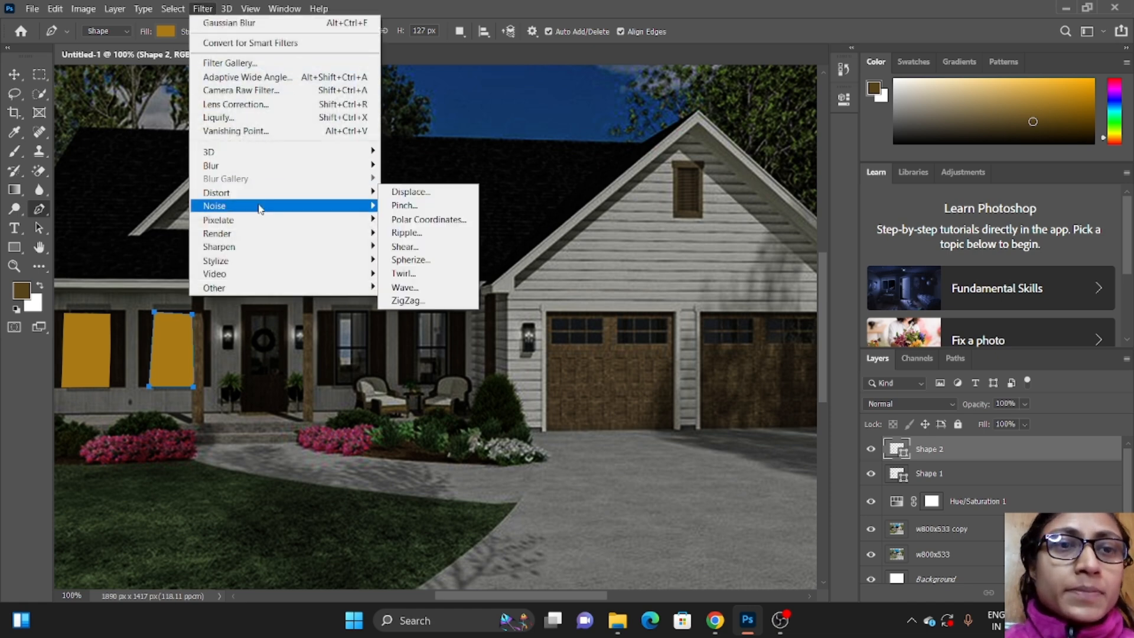
pyautogui.moveTo(262, 171)
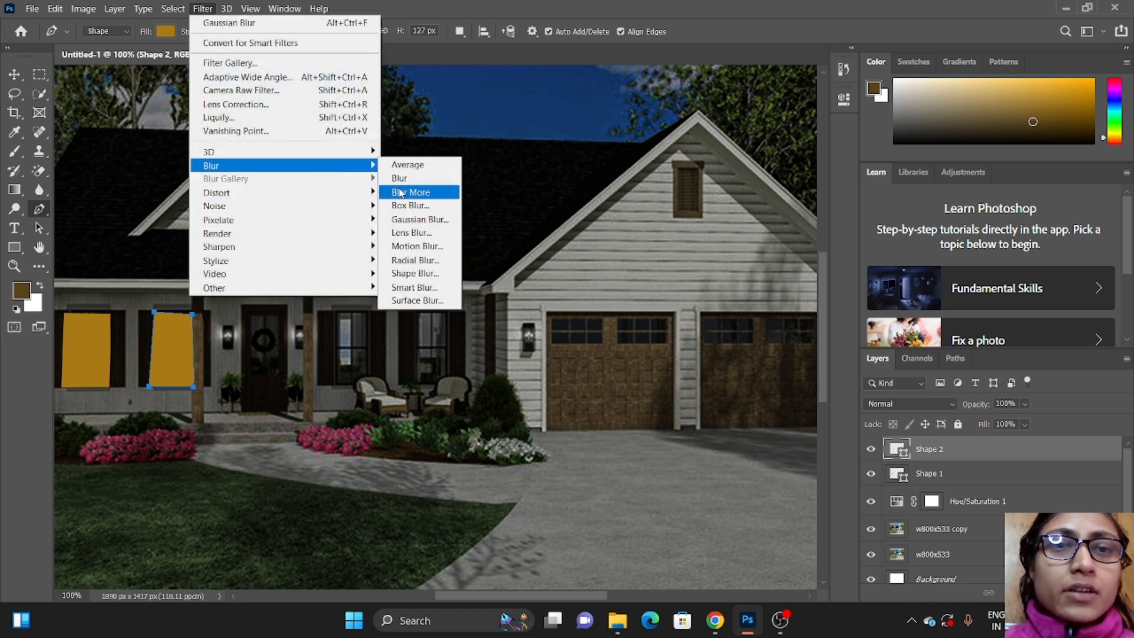
pyautogui.click(414, 220)
pyautogui.click(564, 243)
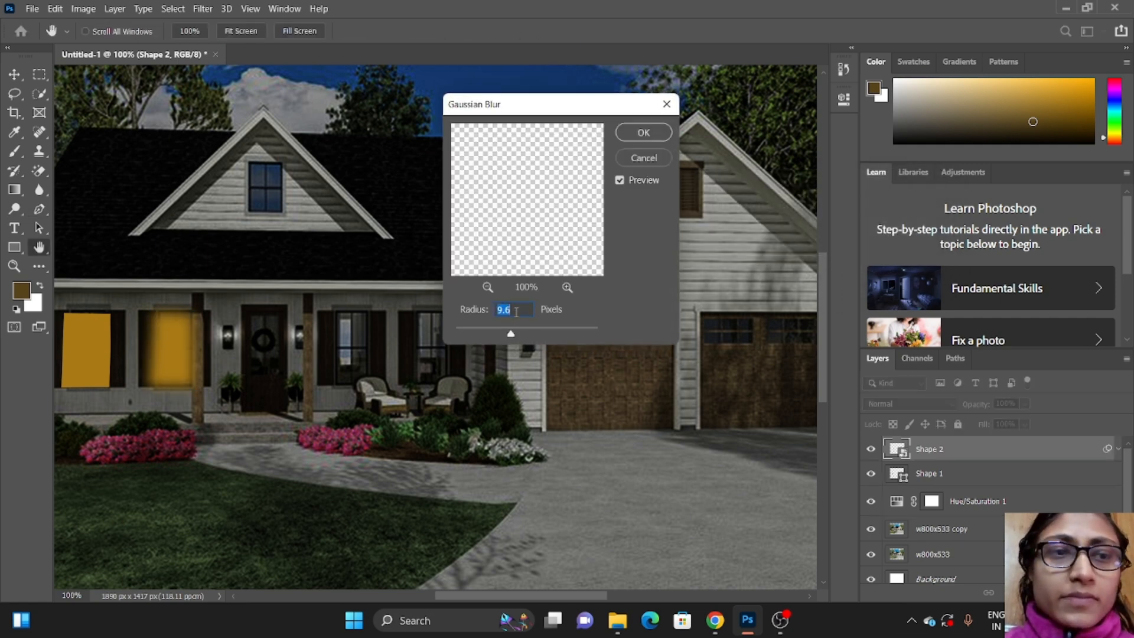
pyautogui.click(640, 135)
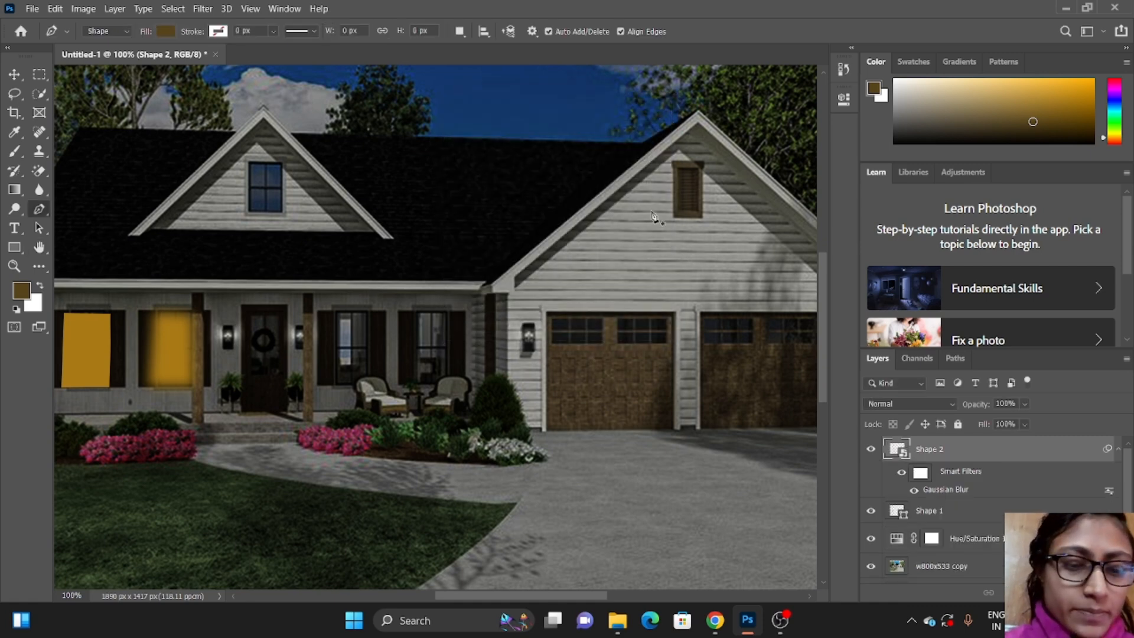
# Step: Duplicate the blurred Shape 2 layer and add another Gaussian Blur with a 19.4 px radius to the copy
pyautogui.hotkey('ctrl', 'j')
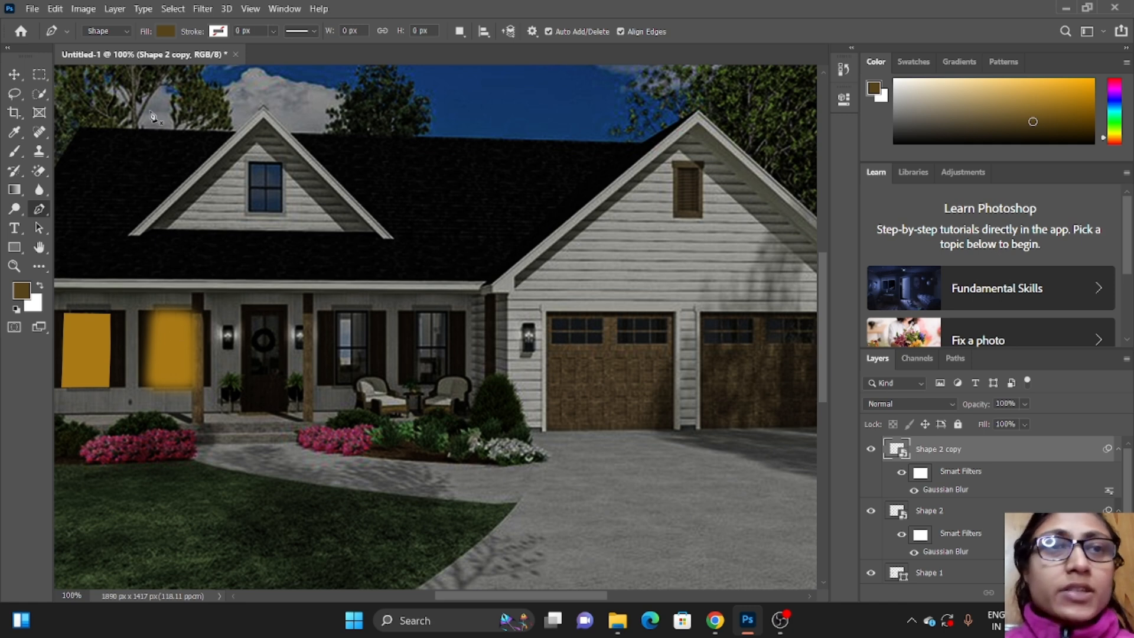
pyautogui.click(202, 8)
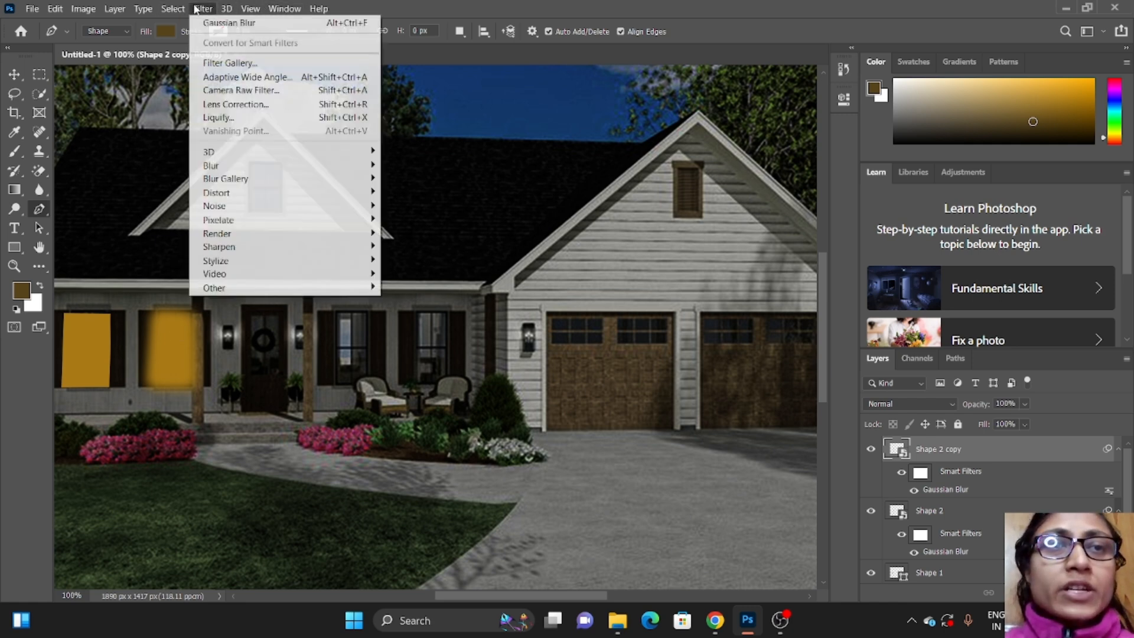
pyautogui.moveTo(263, 169)
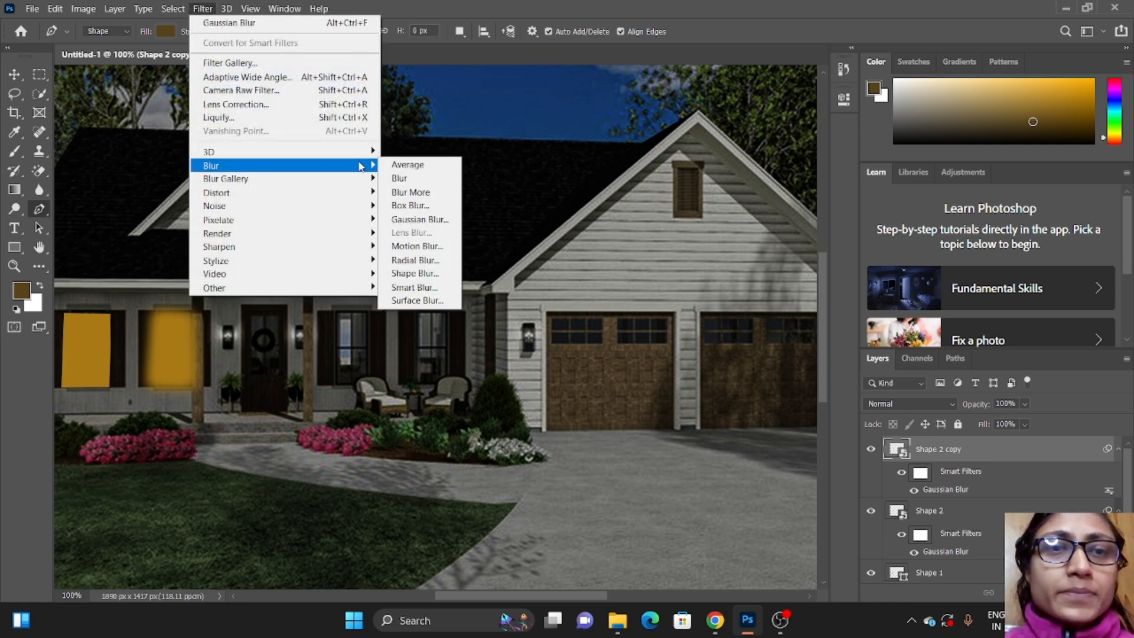
pyautogui.click(416, 219)
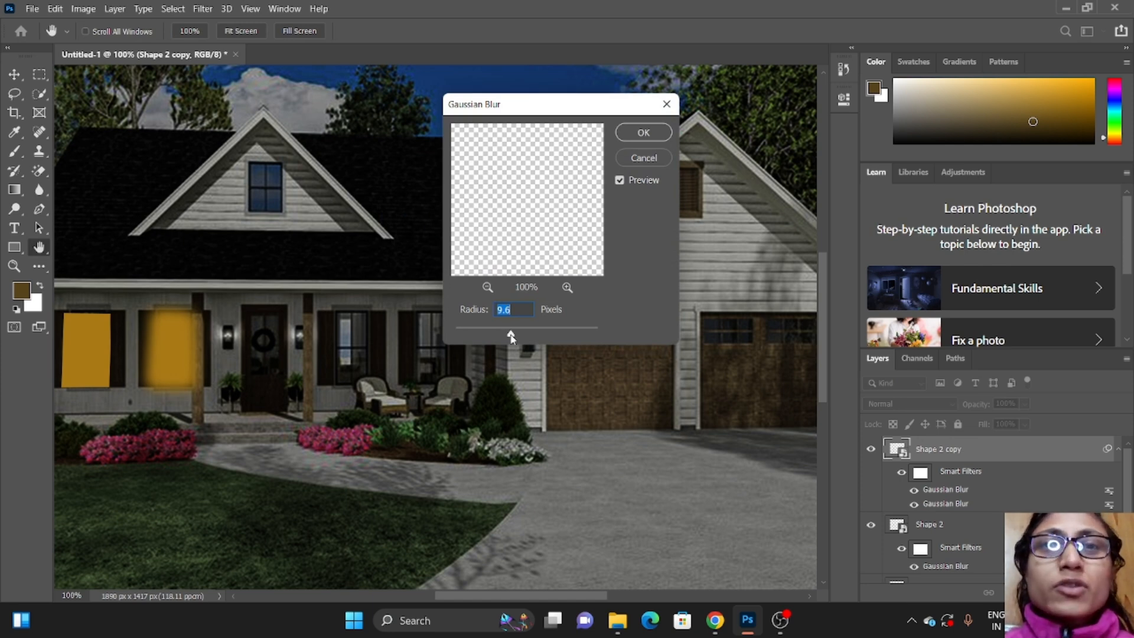
pyautogui.moveTo(511, 336); pyautogui.dragTo(519, 338)
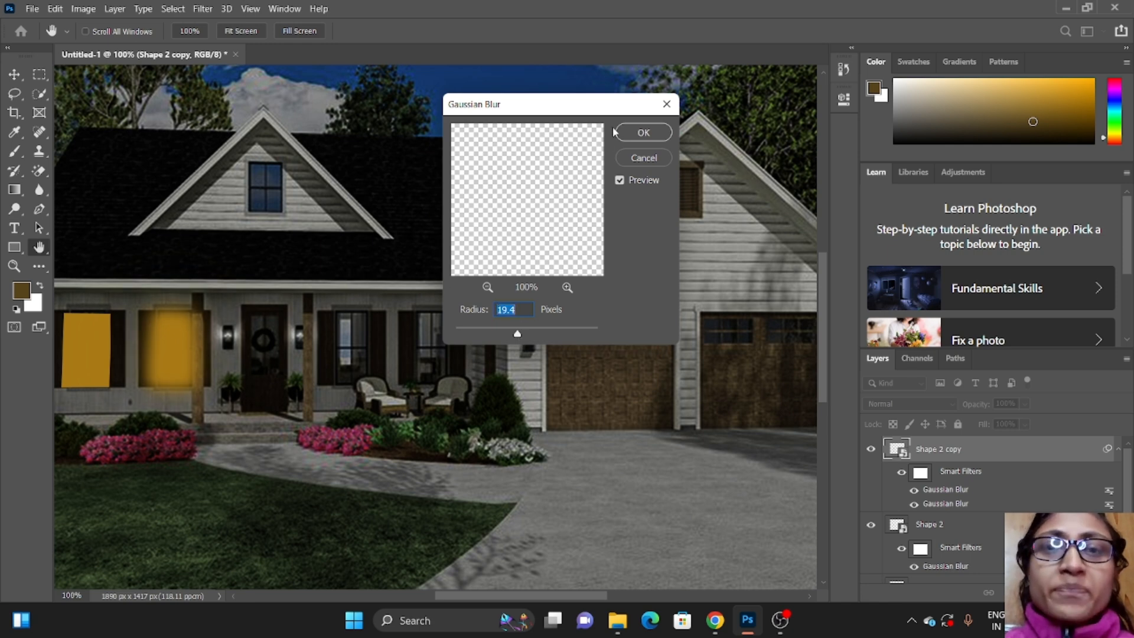
pyautogui.click(631, 133)
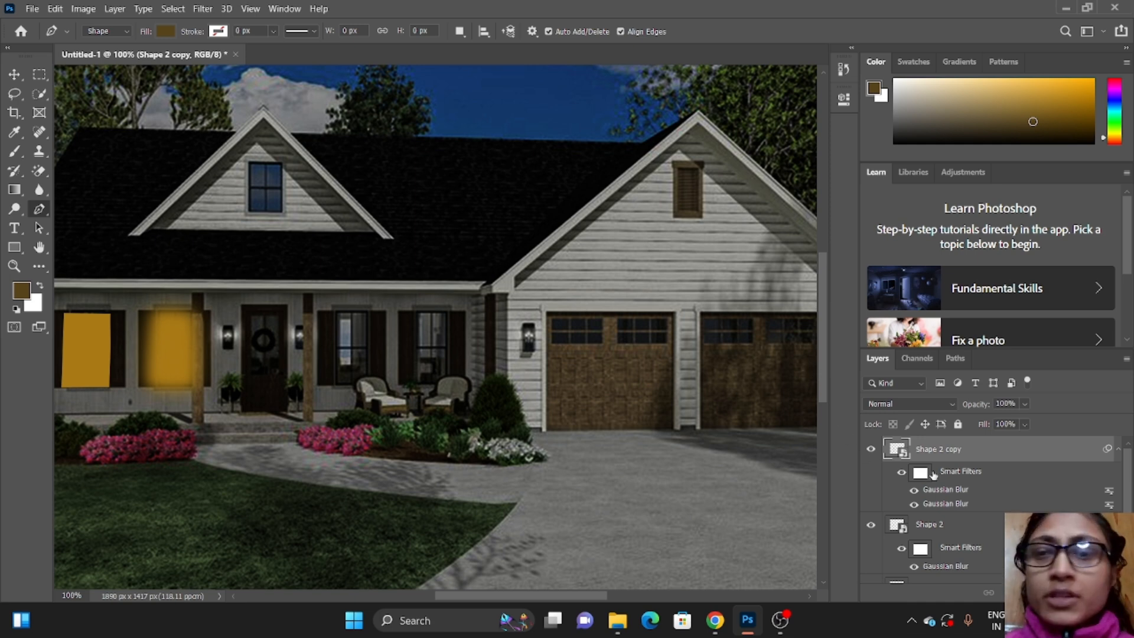
# Step: Convert the leftmost window's Shape 1 to a smart object and apply a Gaussian Blur with a 19.4 px radius
pyautogui.scroll(-2, 936, 473)
pyautogui.click(933, 512)
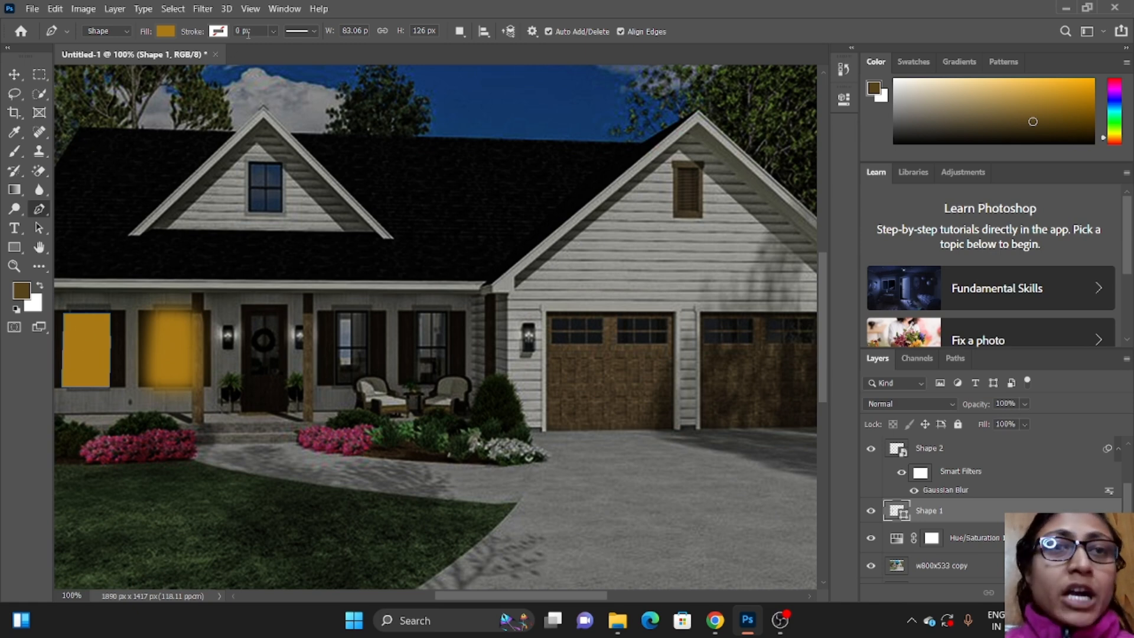
pyautogui.click(202, 8)
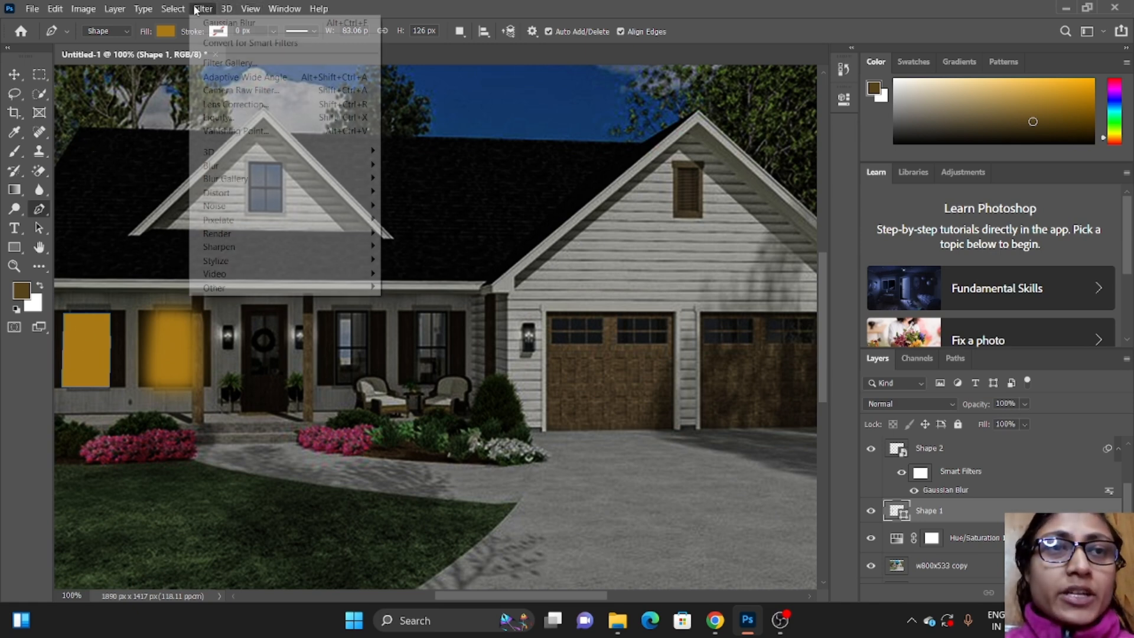
pyautogui.moveTo(269, 167)
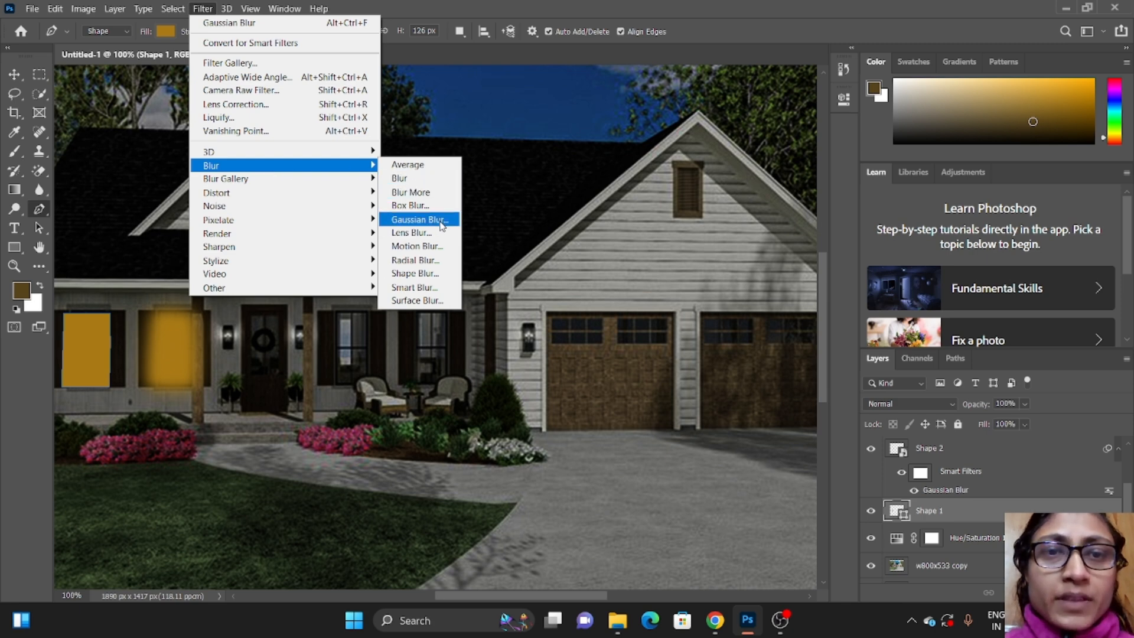
pyautogui.click(417, 219)
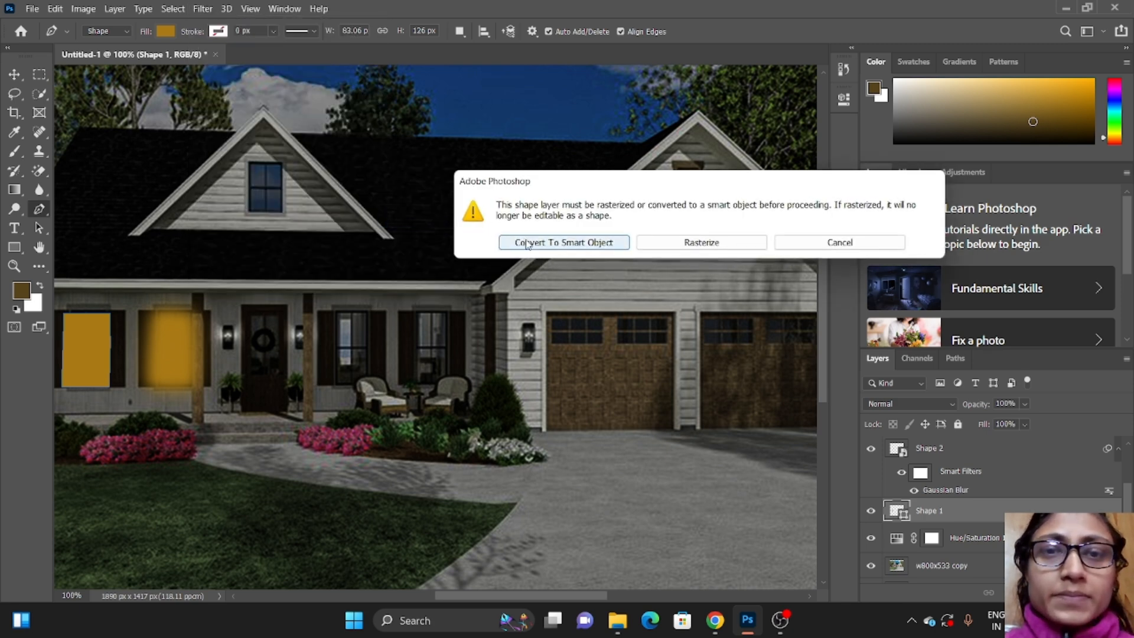
pyautogui.click(520, 238)
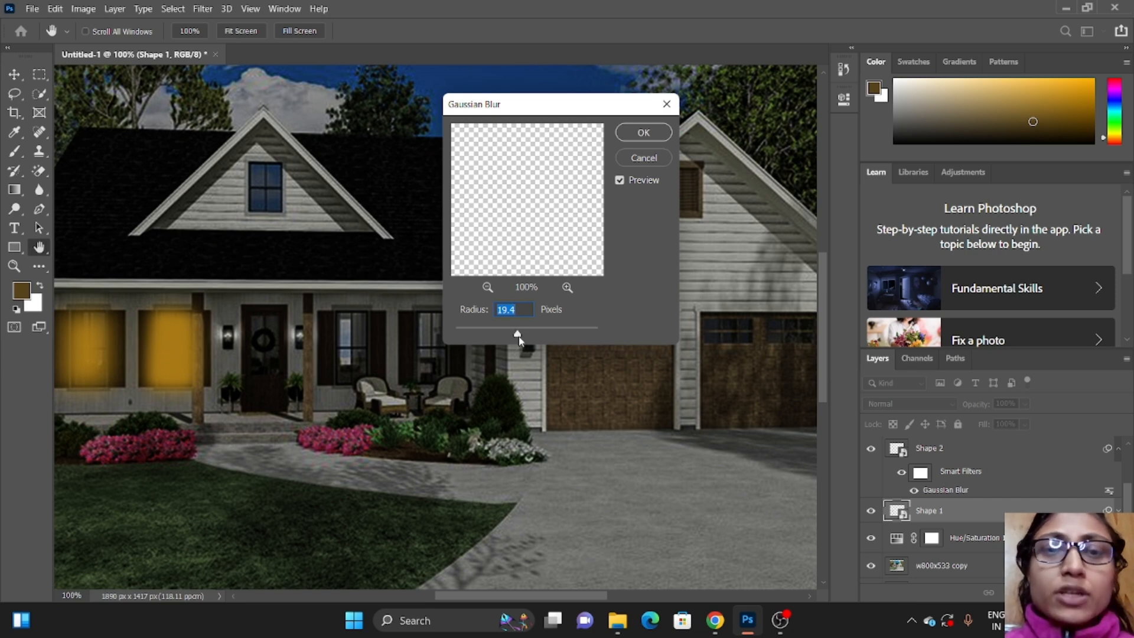
pyautogui.click(634, 134)
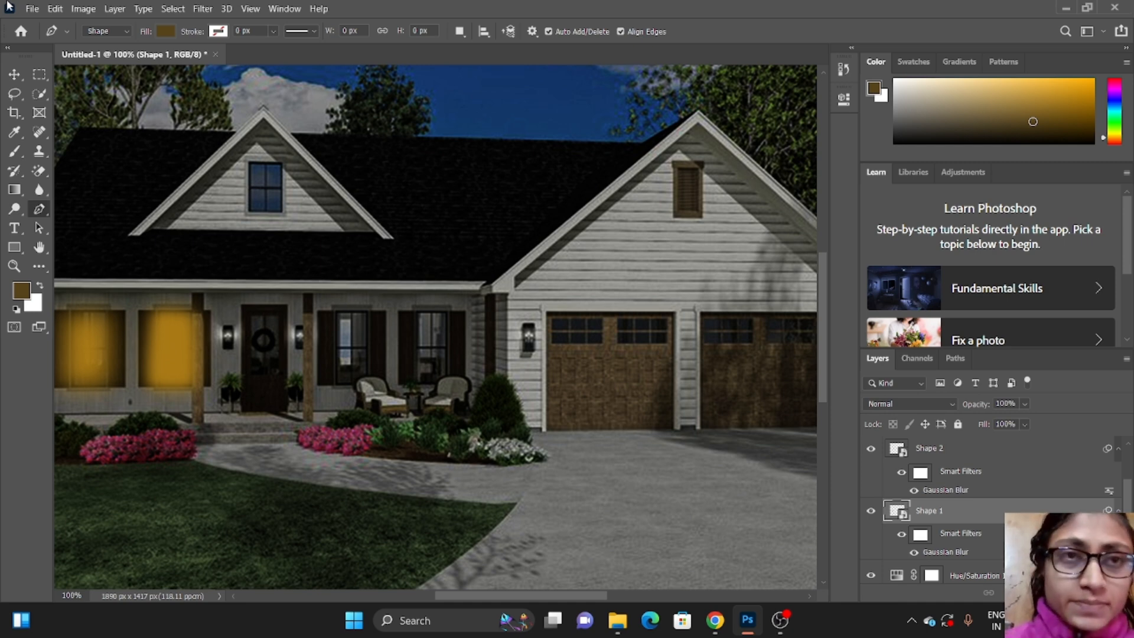
# Step: Duplicate the leftmost window's blurred Shape 1 layer and add another Gaussian Blur with a 38.7 px radius to the copy
pyautogui.hotkey('ctrl', 'j')
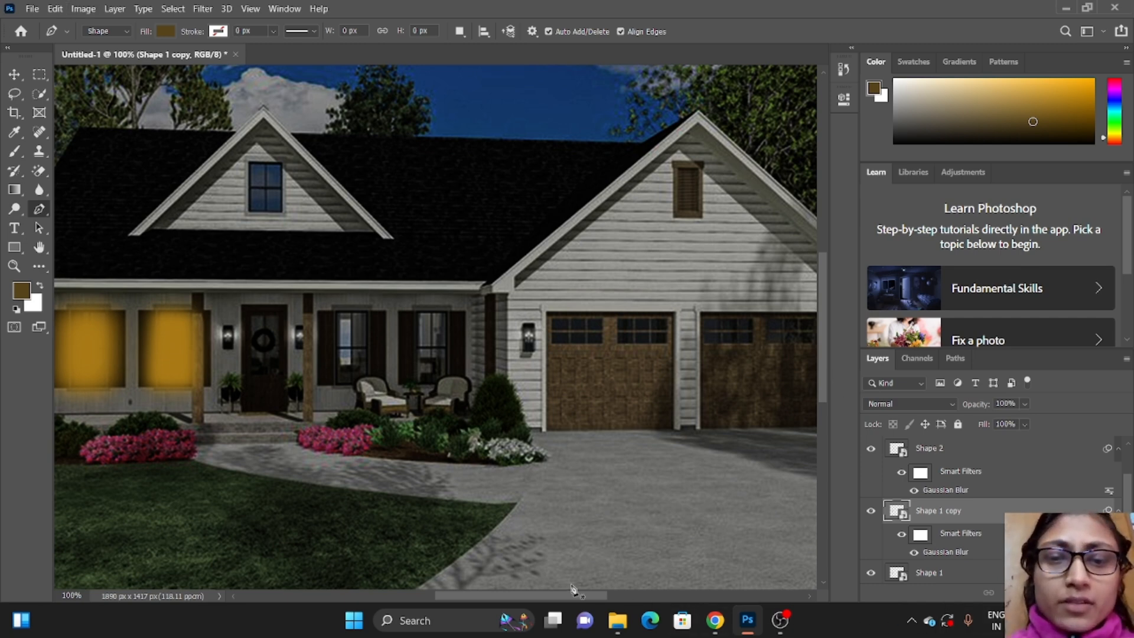
pyautogui.moveTo(582, 601); pyautogui.dragTo(574, 601)
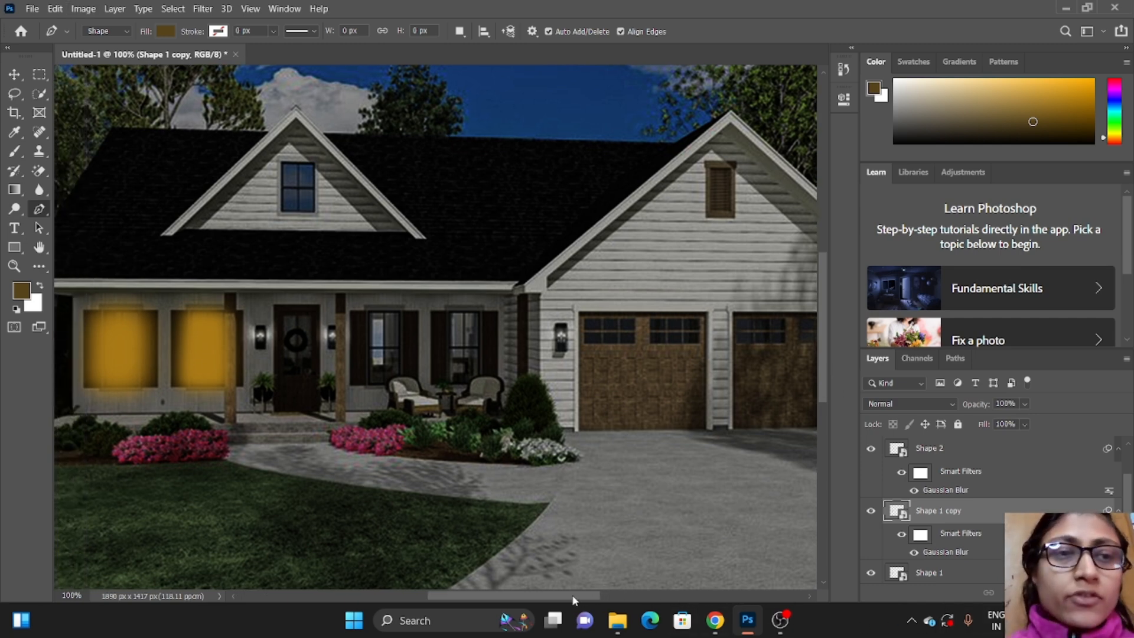
pyautogui.click(204, 8)
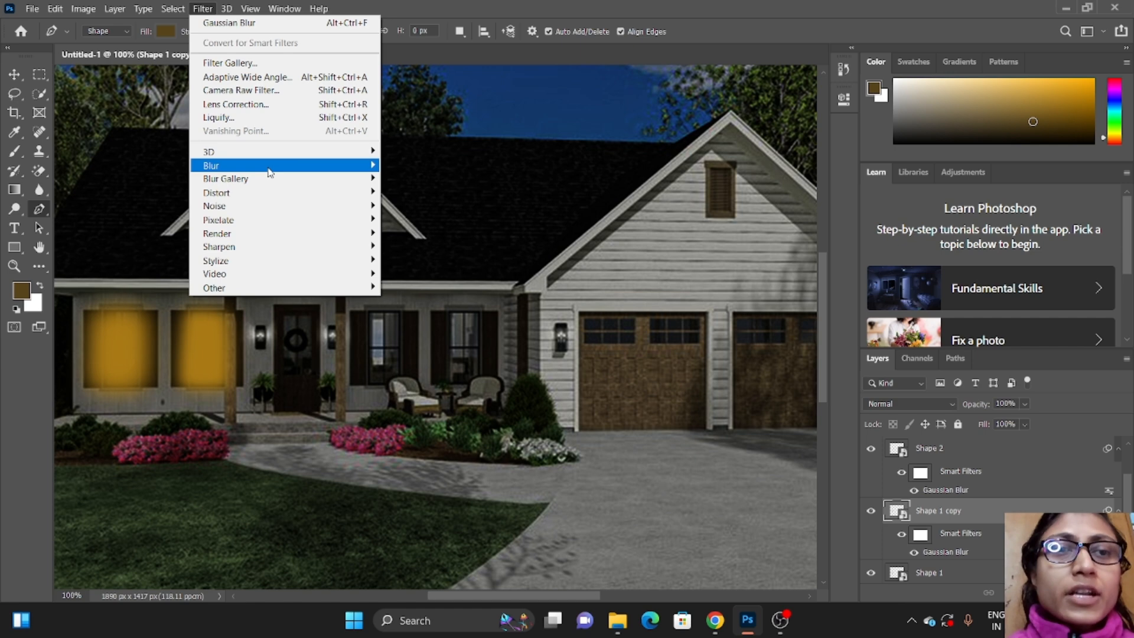
pyautogui.moveTo(374, 171)
pyautogui.click(418, 219)
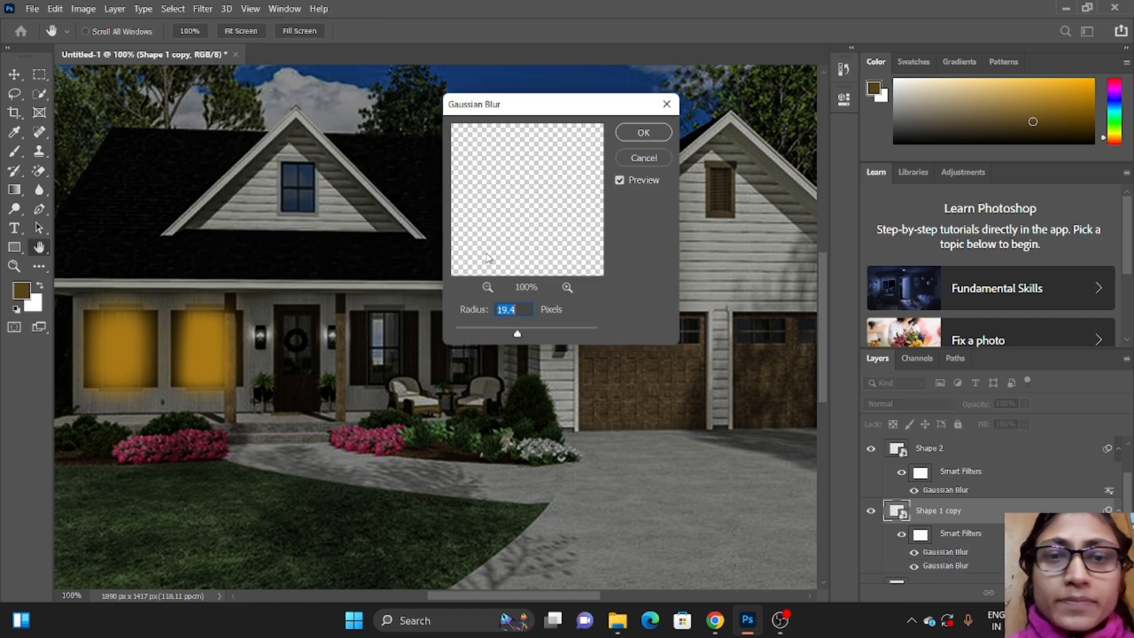
pyautogui.moveTo(518, 335); pyautogui.dragTo(529, 335)
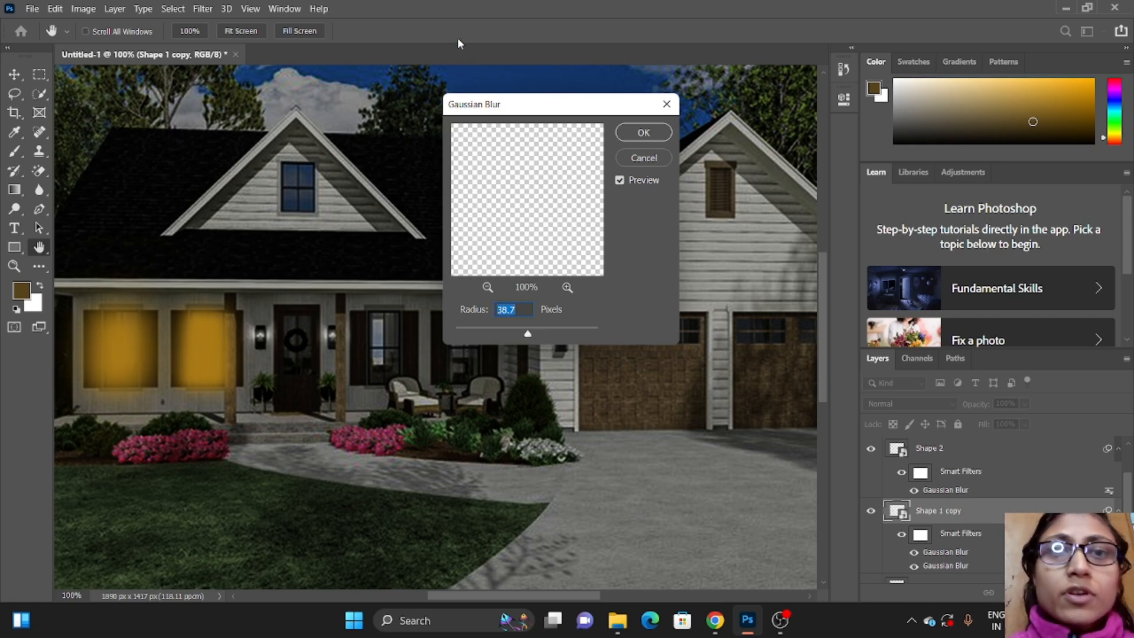
pyautogui.click(648, 135)
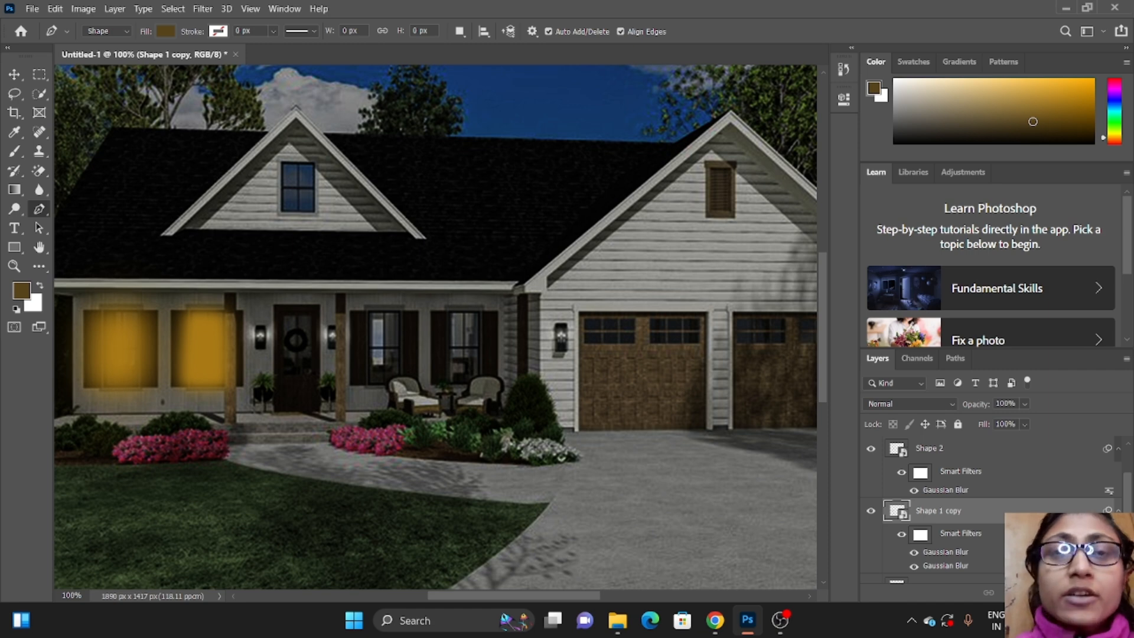
# Step: Add a layer mask to Shape 1 copy and set up a soft 15 px brush with 5% hardness
pyautogui.click(1029, 592)
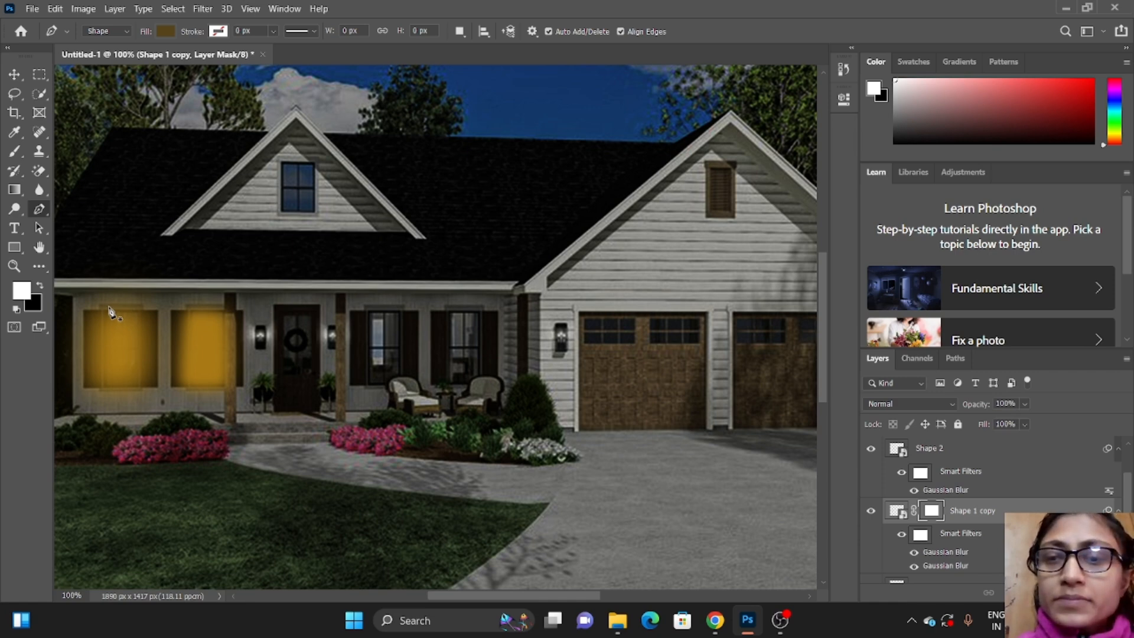
pyautogui.click(13, 154)
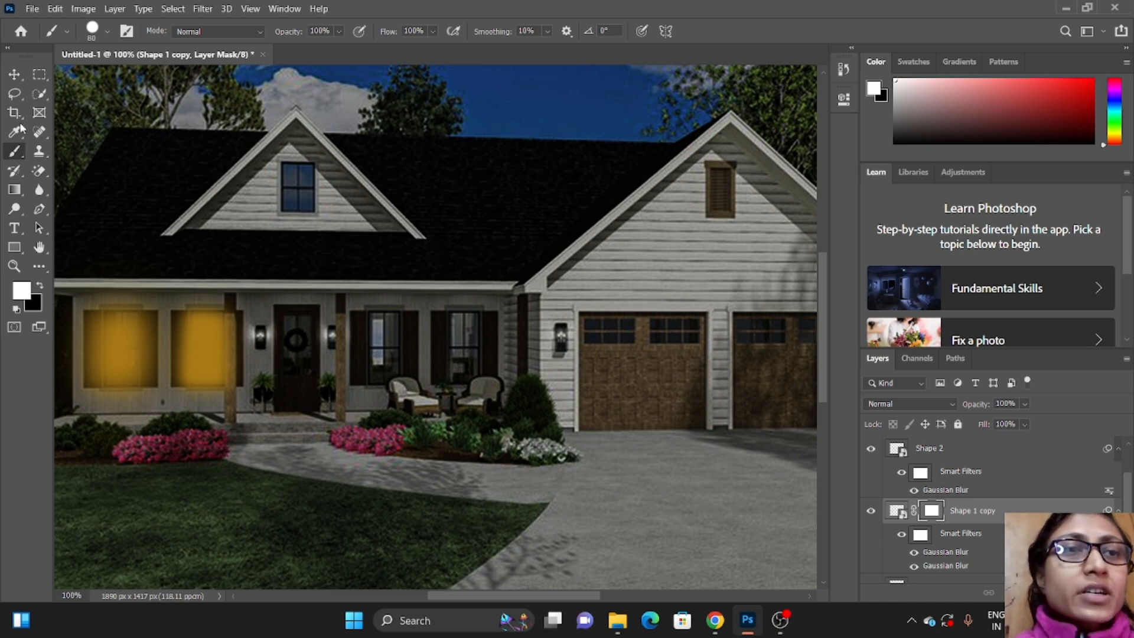
pyautogui.click(104, 36)
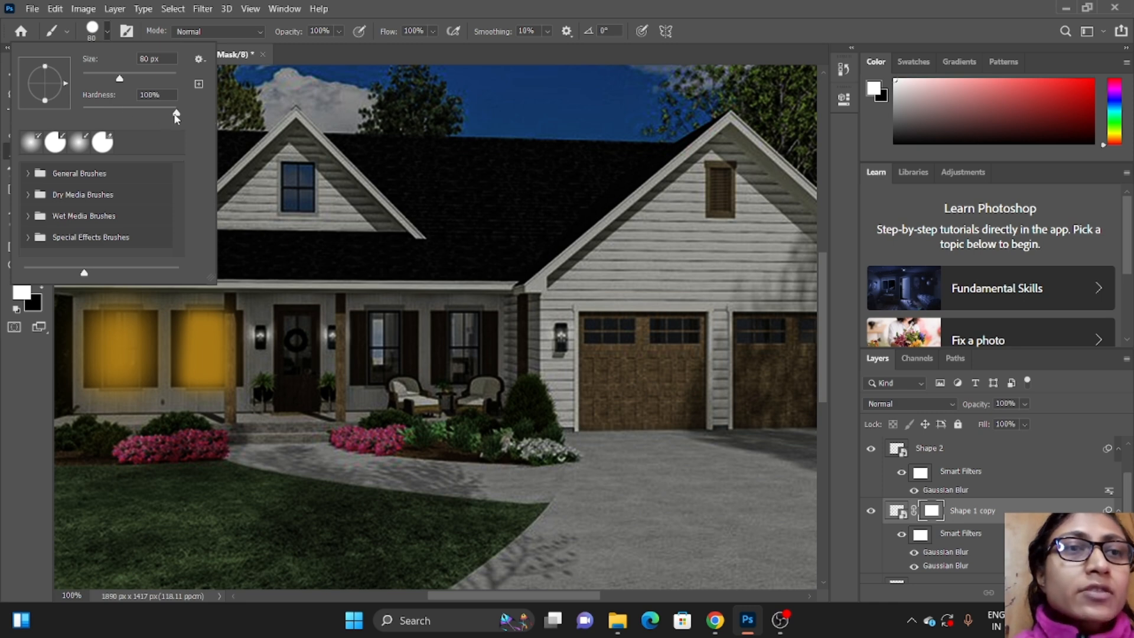
pyautogui.moveTo(176, 116); pyautogui.dragTo(87, 116)
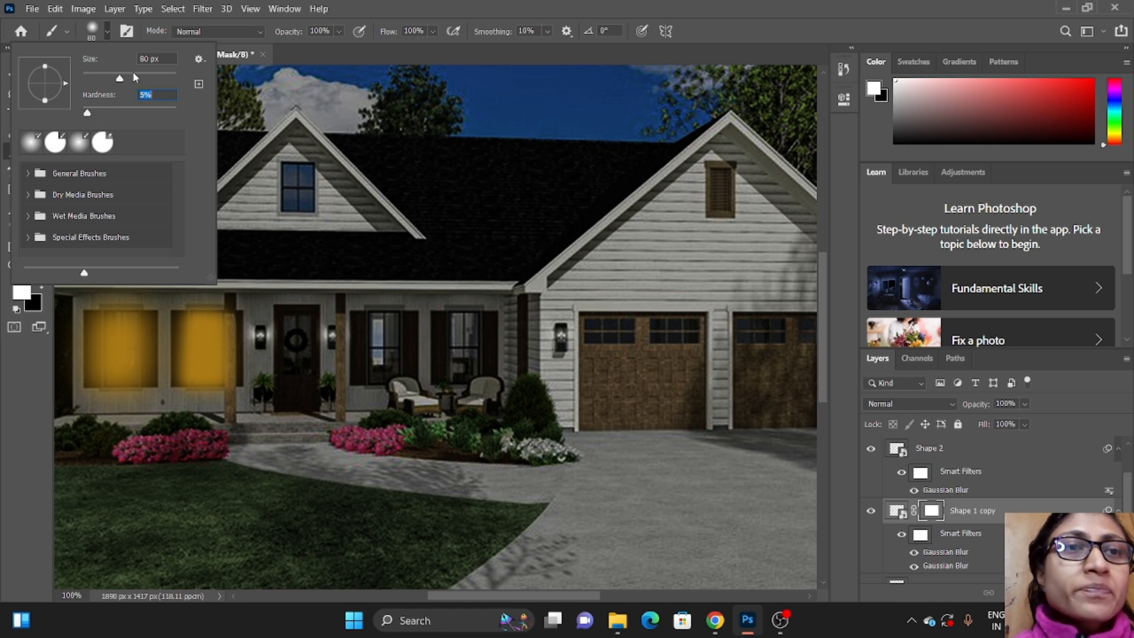
pyautogui.click(107, 33)
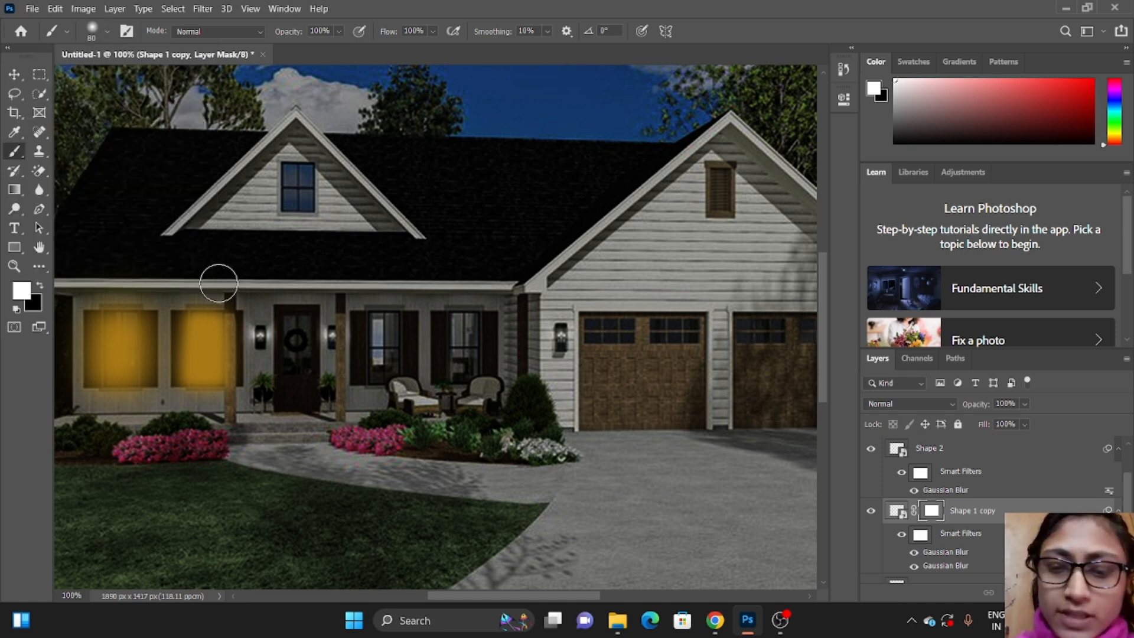
pyautogui.press('[')
pyautogui.press('[')
pyautogui.press('[')
pyautogui.press('[')
pyautogui.press('[')
pyautogui.press('[')
pyautogui.press('[')
pyautogui.press('[')
pyautogui.press('[')
pyautogui.press('[')
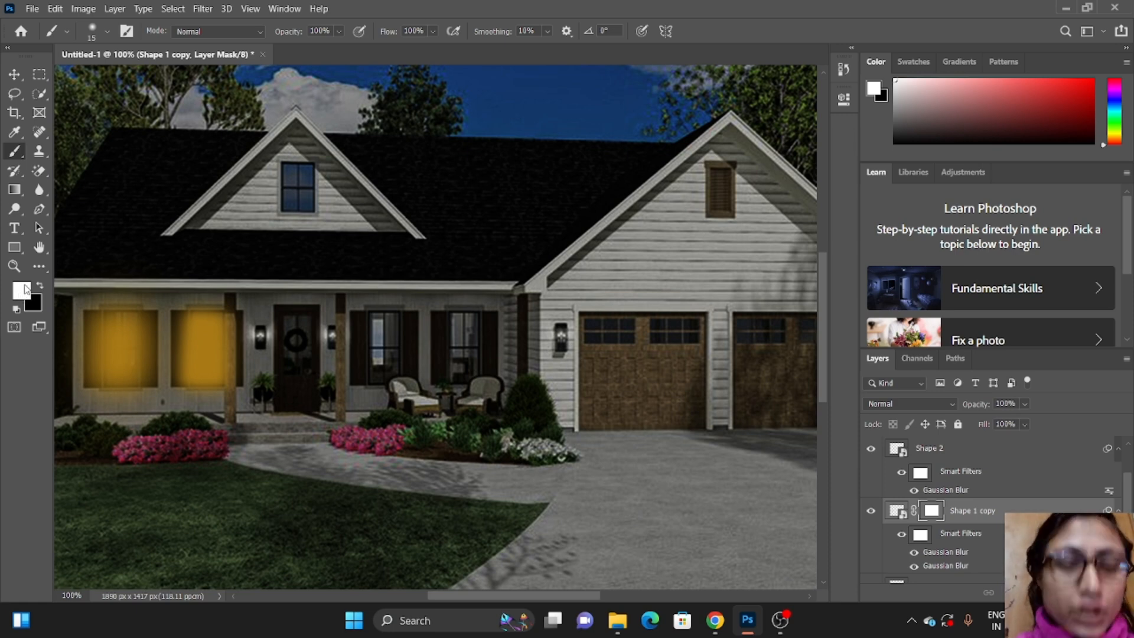
# Step: Make black the foreground colour for painting on the mask and raise the brush hardness slightly
pyautogui.press('x')
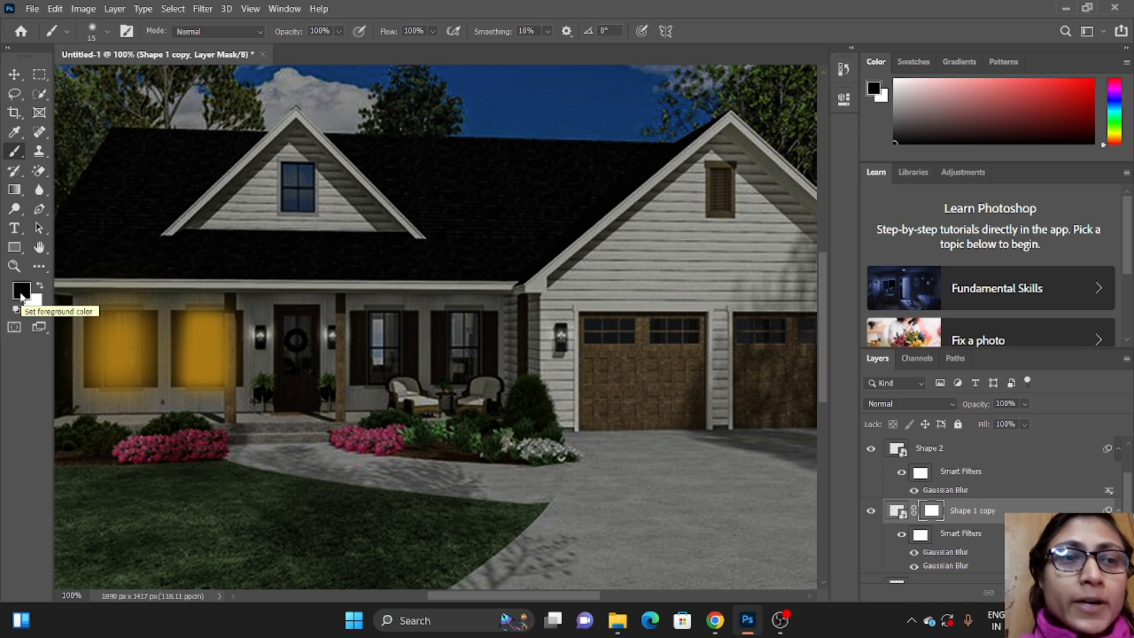
pyautogui.press('x')
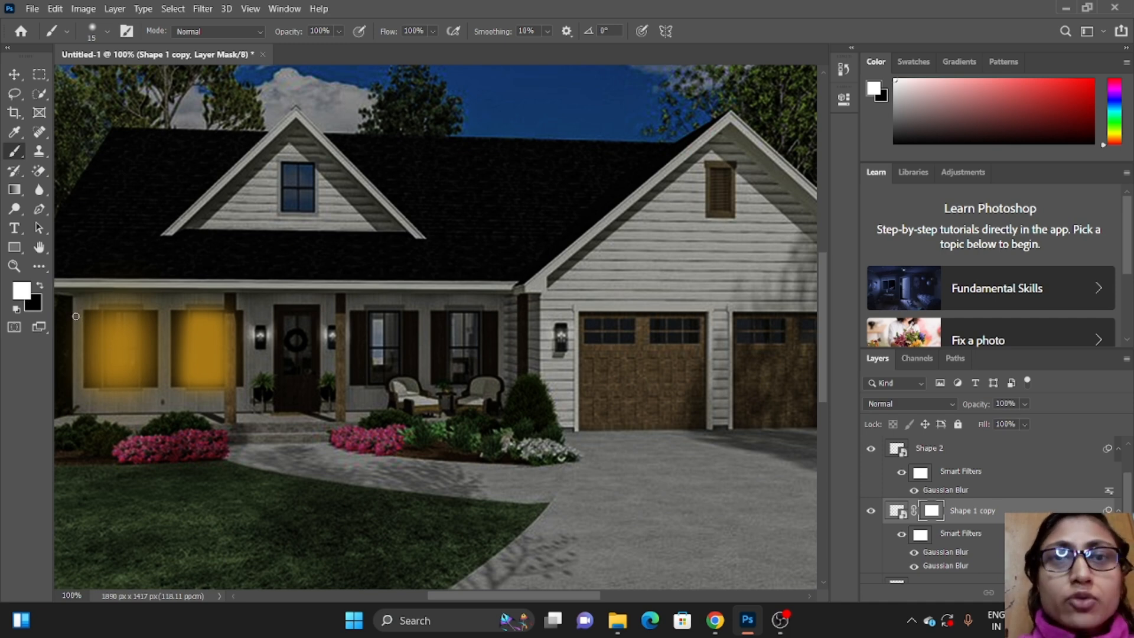
pyautogui.press('x')
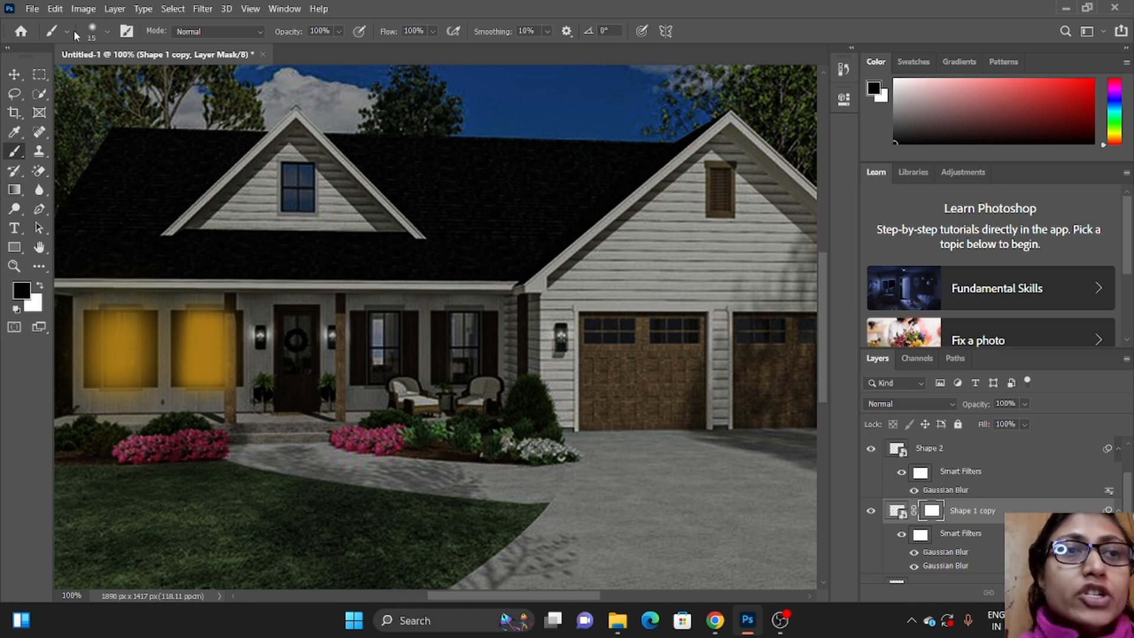
pyautogui.click(107, 31)
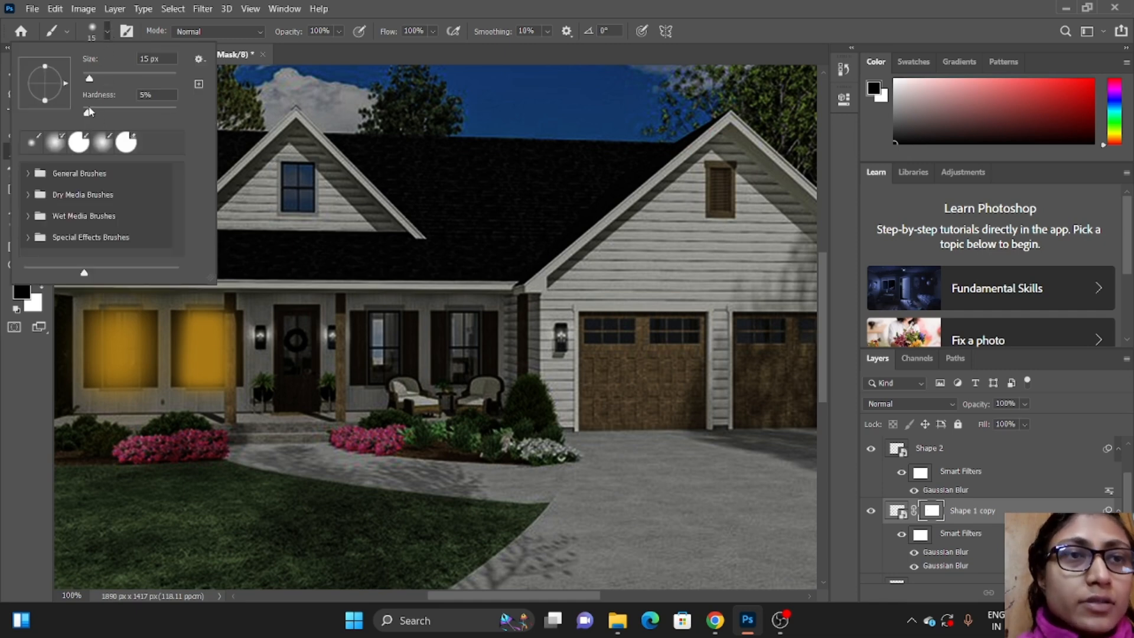
pyautogui.moveTo(87, 111); pyautogui.dragTo(99, 112)
pyautogui.click(102, 36)
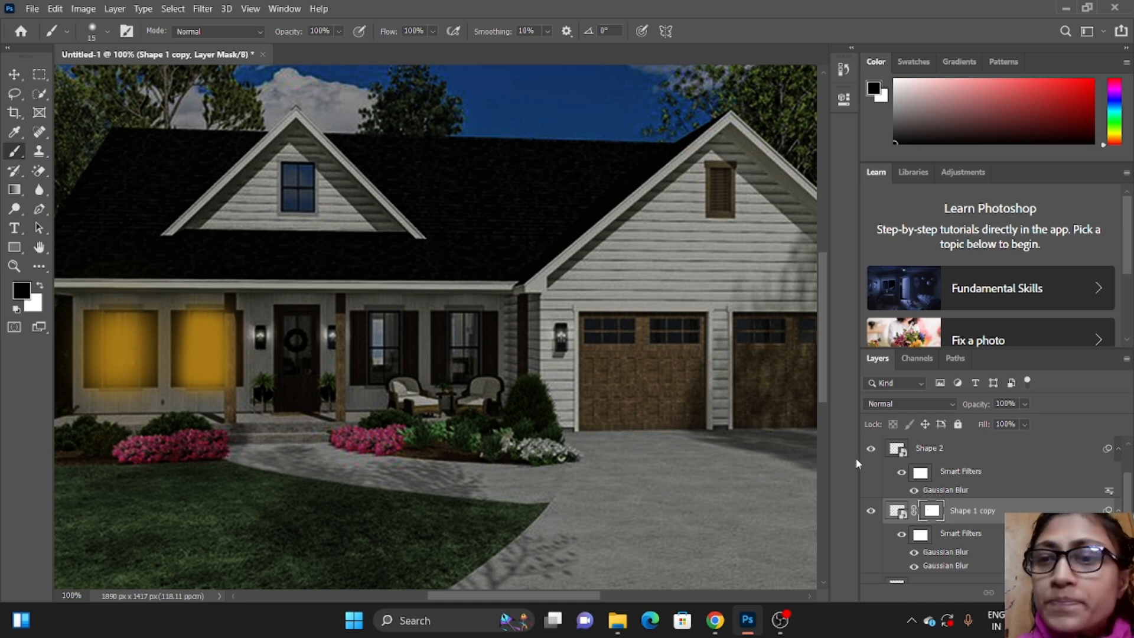
# Step: Rasterize the Shape 2 copy smart object over the second window
pyautogui.scroll(2, 986, 490)
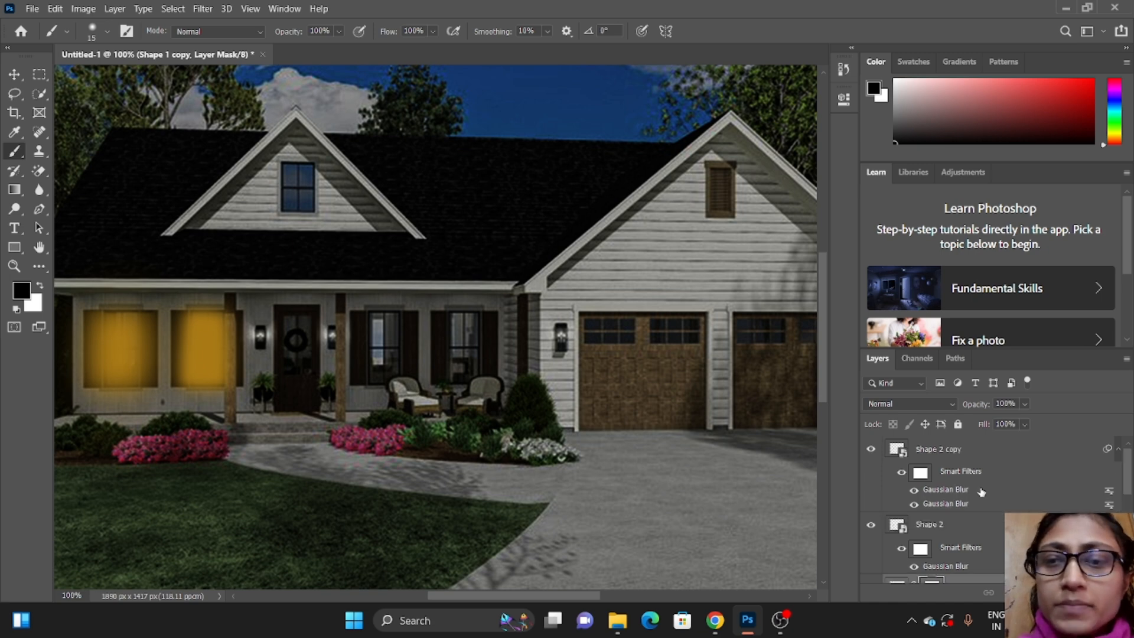
pyautogui.click(951, 450)
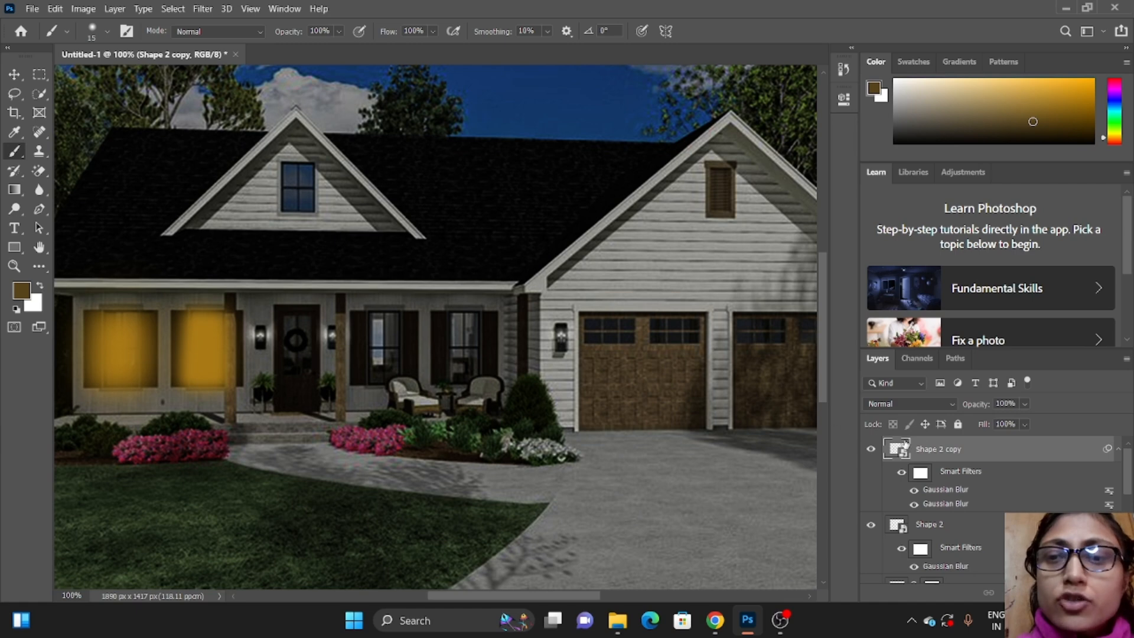
pyautogui.click(230, 322)
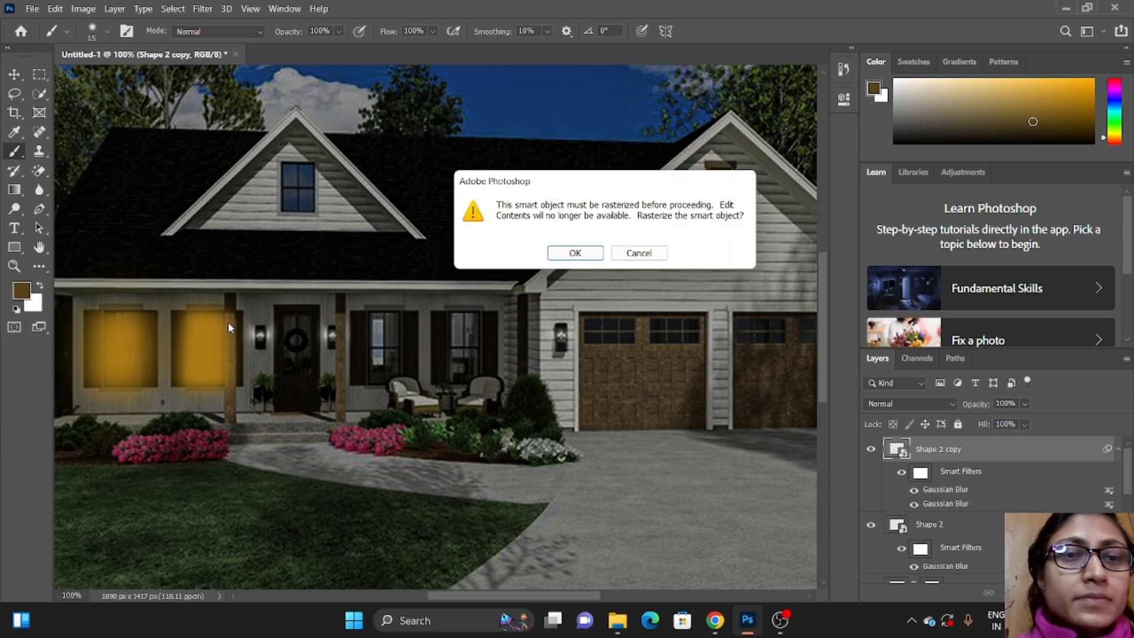
pyautogui.click(572, 254)
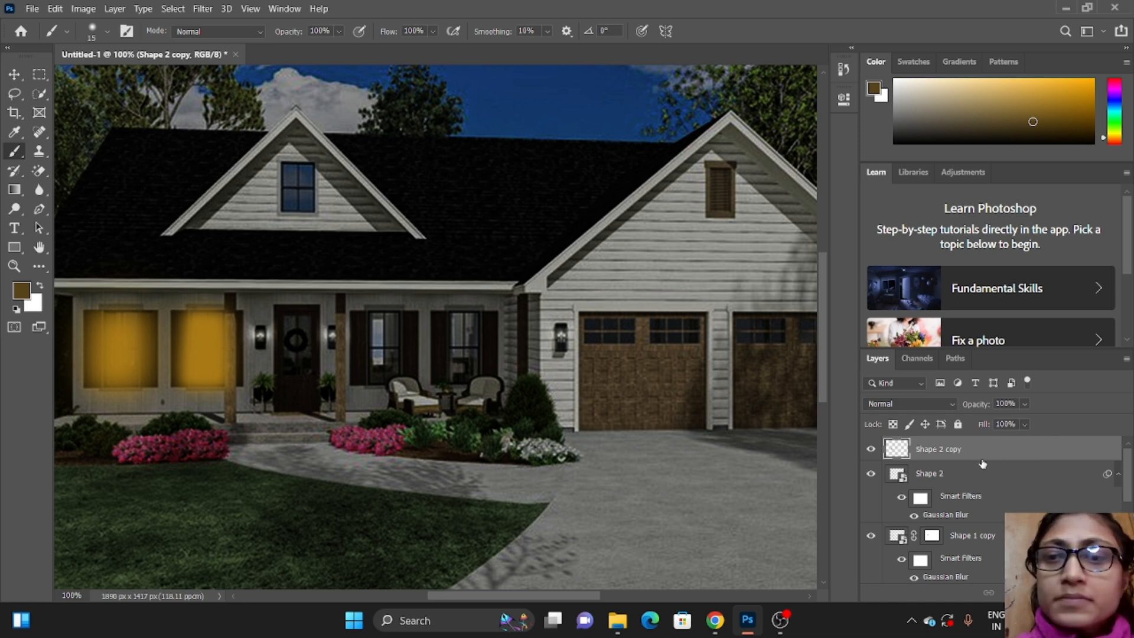
# Step: Convert the rasterized Shape 2 copy back to a smart object, add a layer mask and make white the foreground colour
pyautogui.rightClick(961, 449)
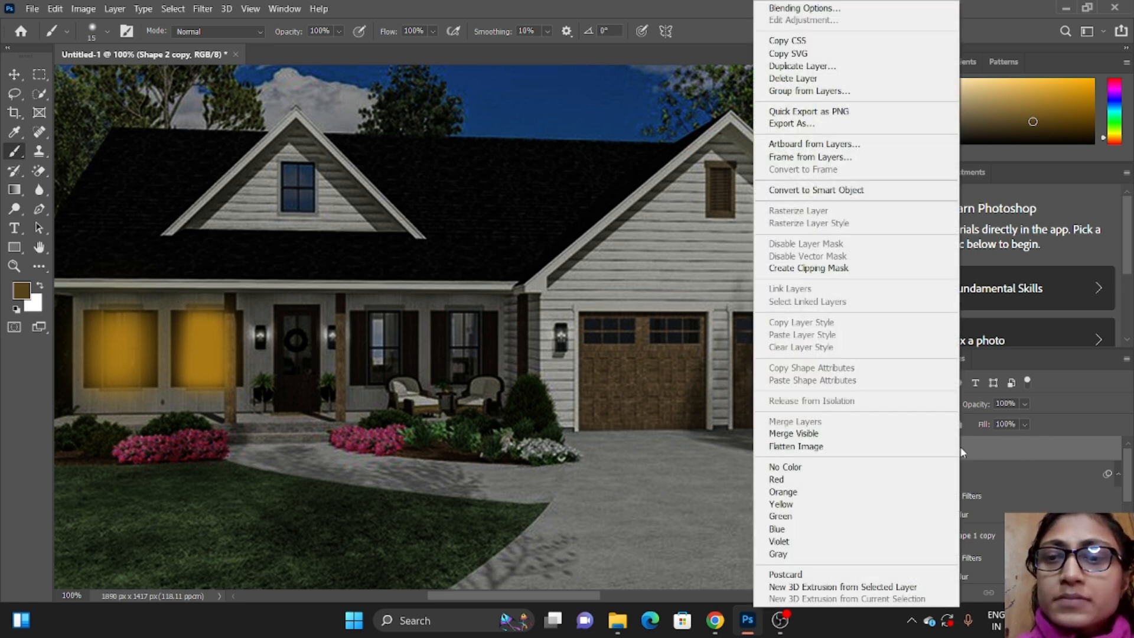
pyautogui.click(849, 191)
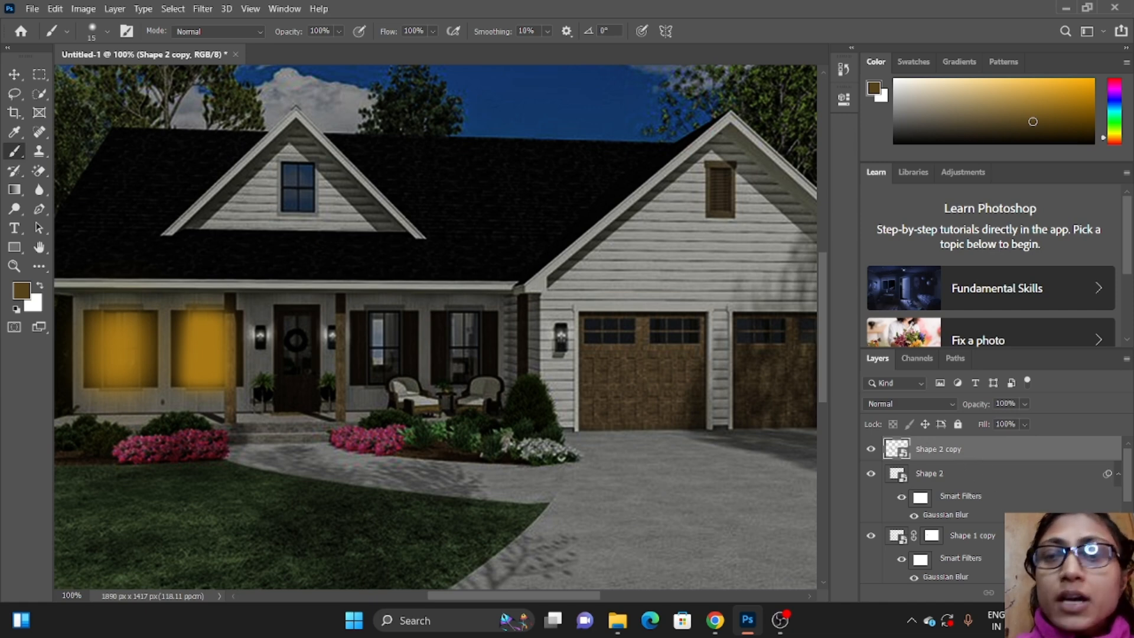
pyautogui.click(1029, 592)
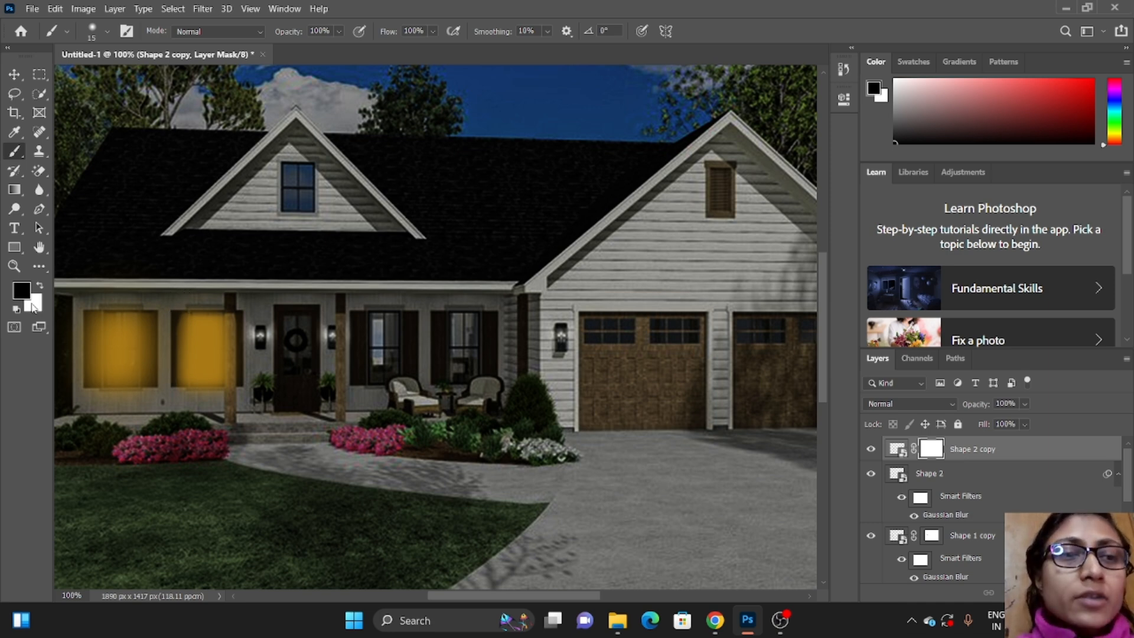
pyautogui.press('x')
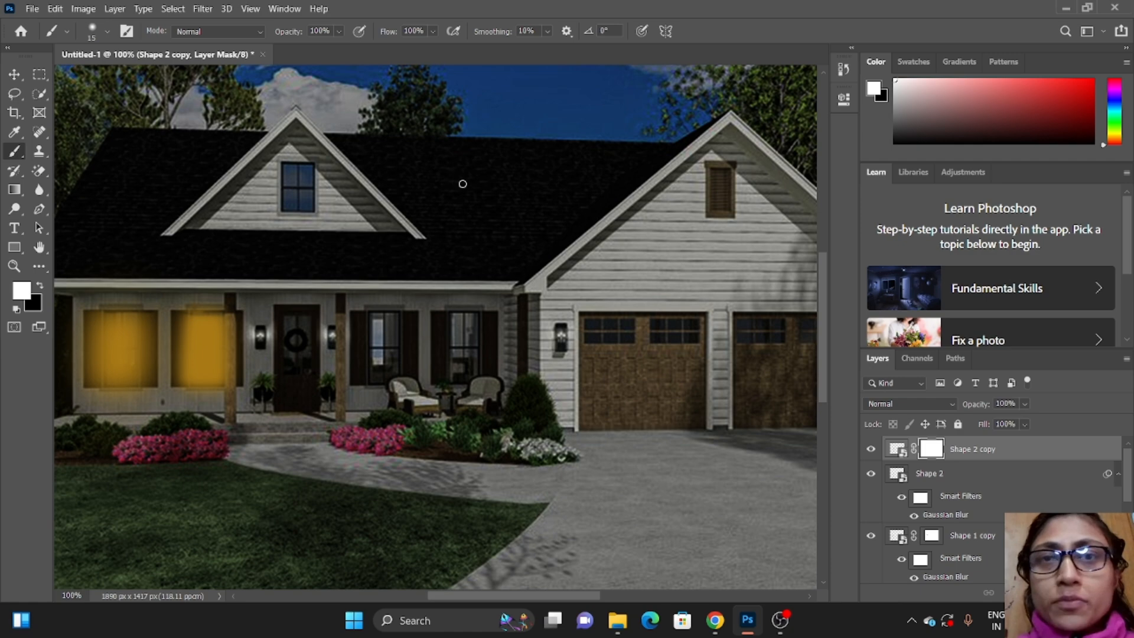
pyautogui.click(779, 620)
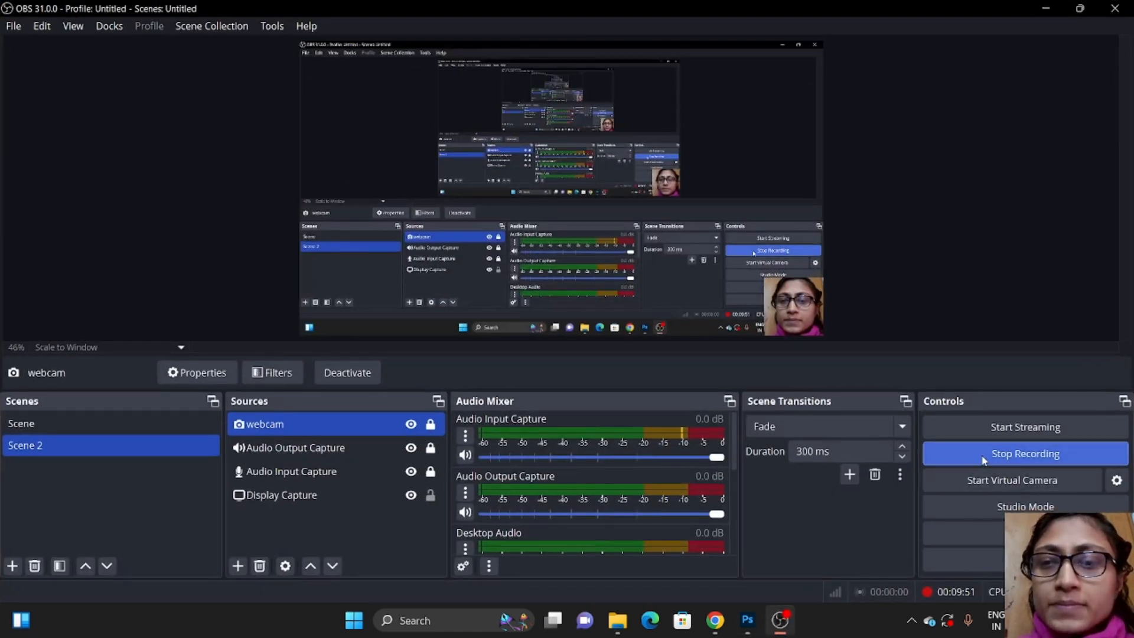
pyautogui.click(984, 460)
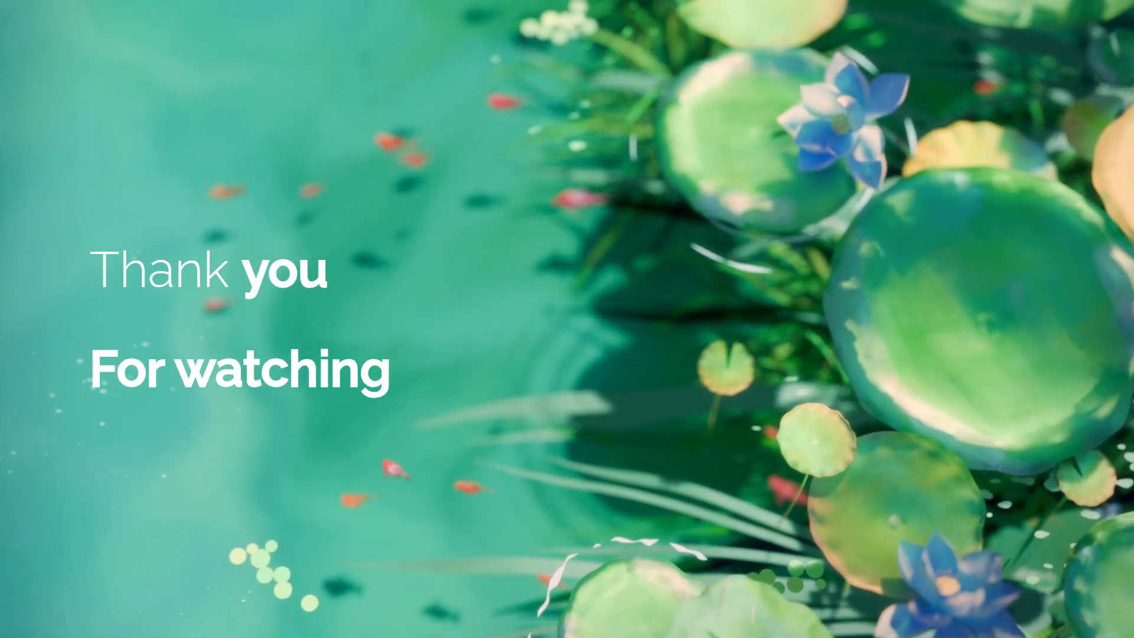